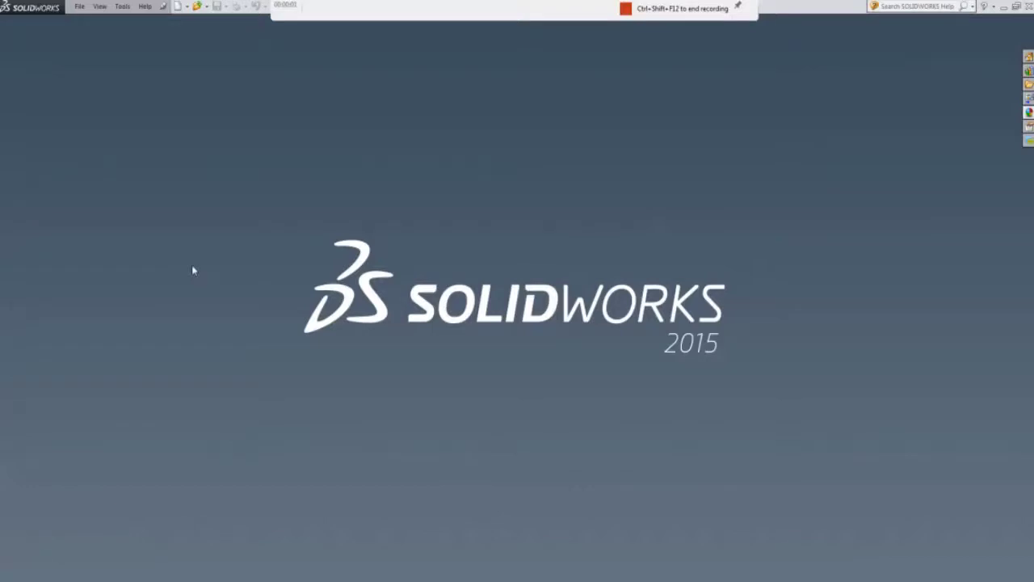
Create a new assembly and insert Main Body.SLDPRT from the tape_holder folder as its first component.
left_click(179, 8)
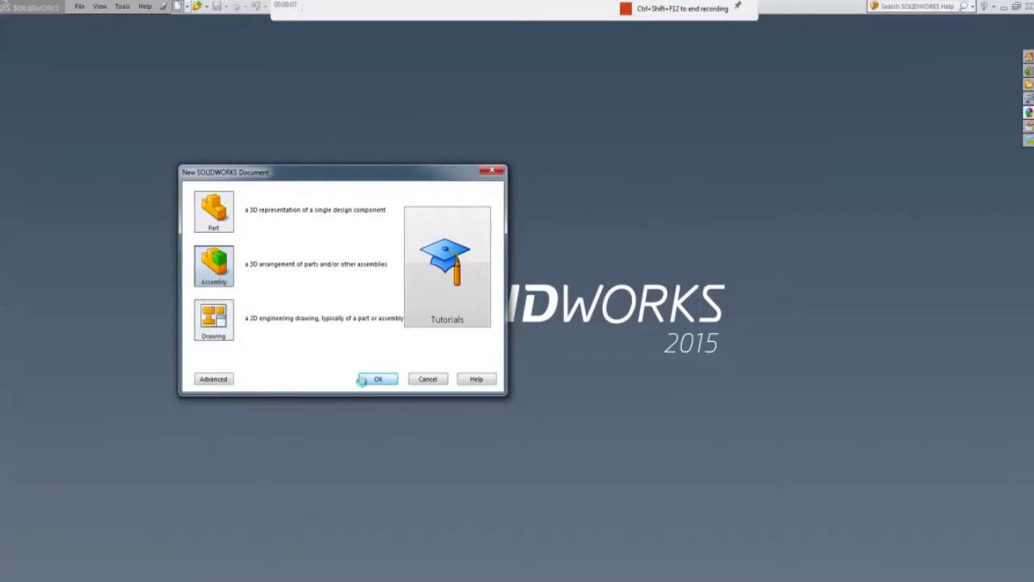
left_click(376, 379)
left_click(42, 328)
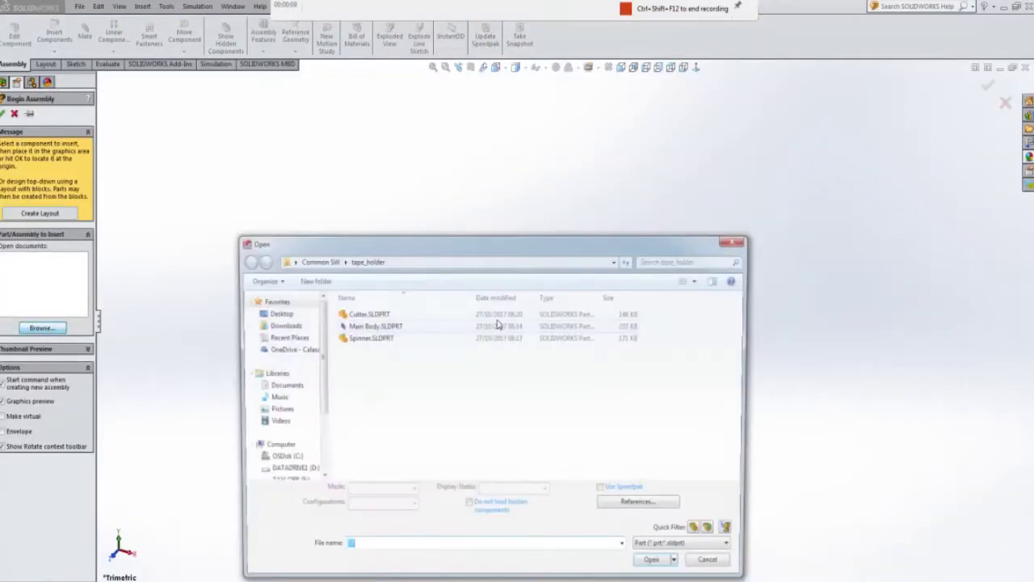
left_click(358, 327)
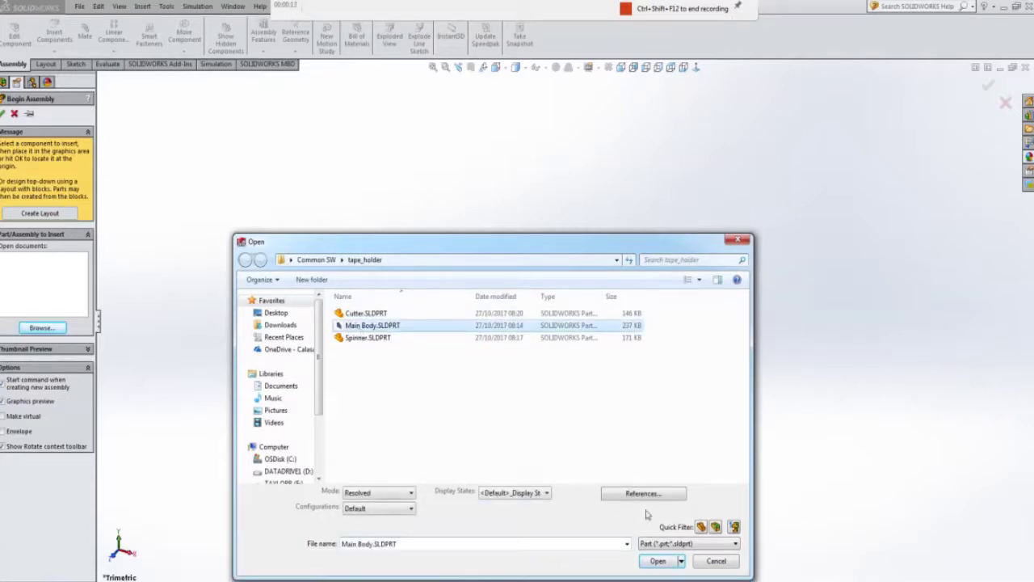
left_click(658, 567)
left_click(577, 337)
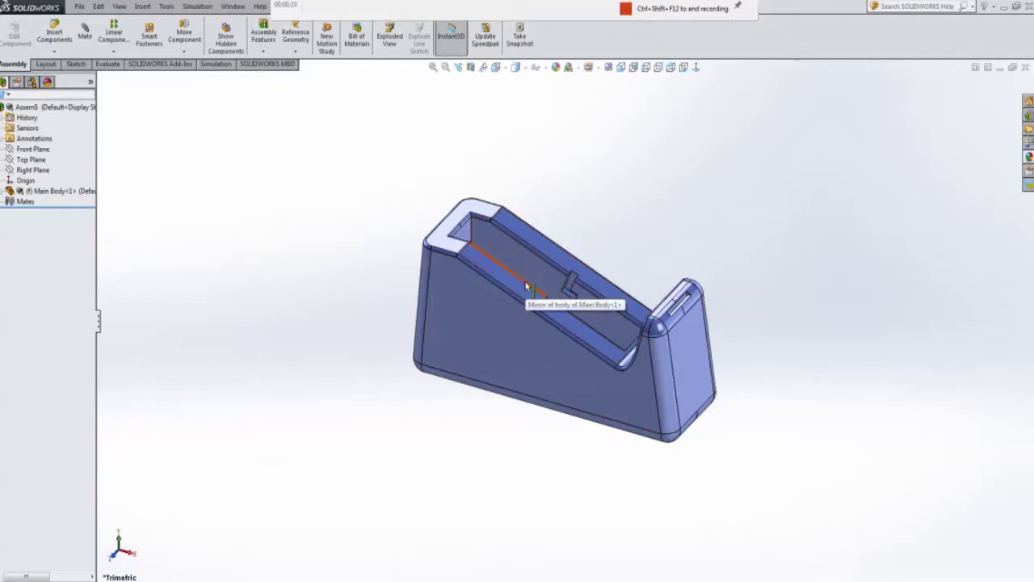
Insert the Cutter.SLDPRT part and place it above the slotted end of the main body.
left_click(54, 34)
left_click(42, 317)
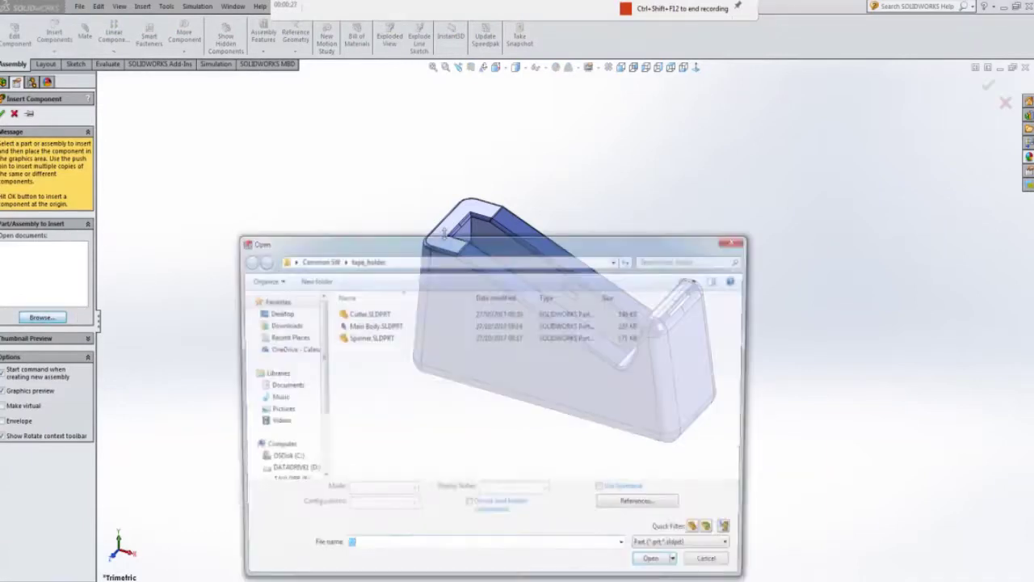
left_click(363, 315)
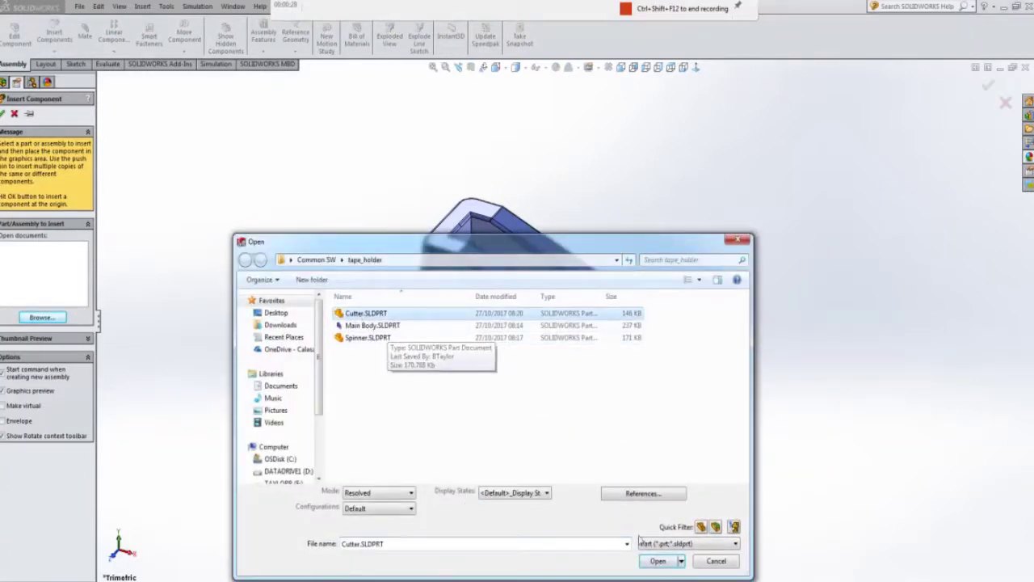
left_click(657, 561)
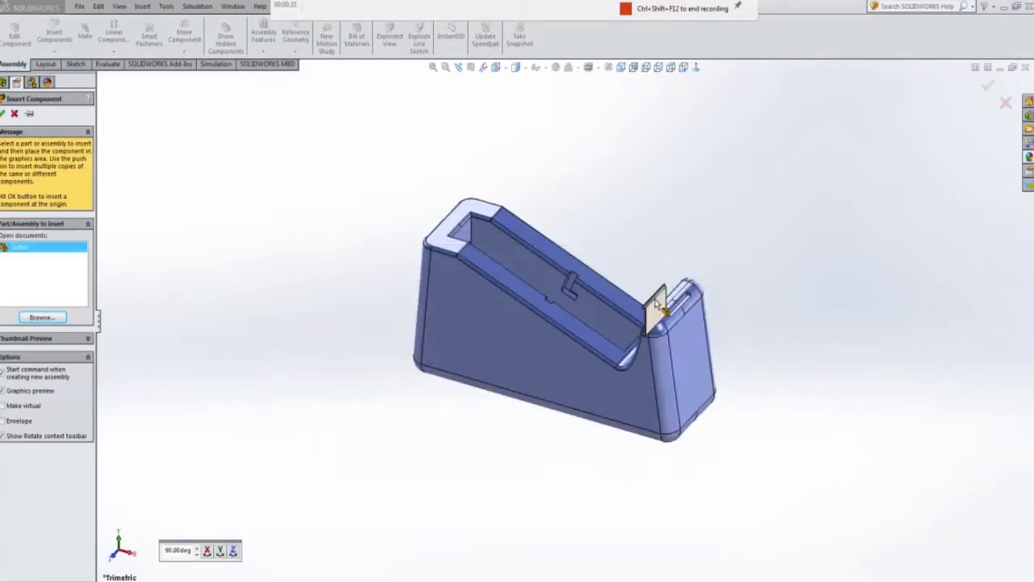
left_click(697, 244)
Rotate the cutter freely with Rotate Component so its toothed lip is turned toward the outer side of the body.
scroll(700, 229, "down", 5)
middle_click_drag(700, 229, 707, 224)
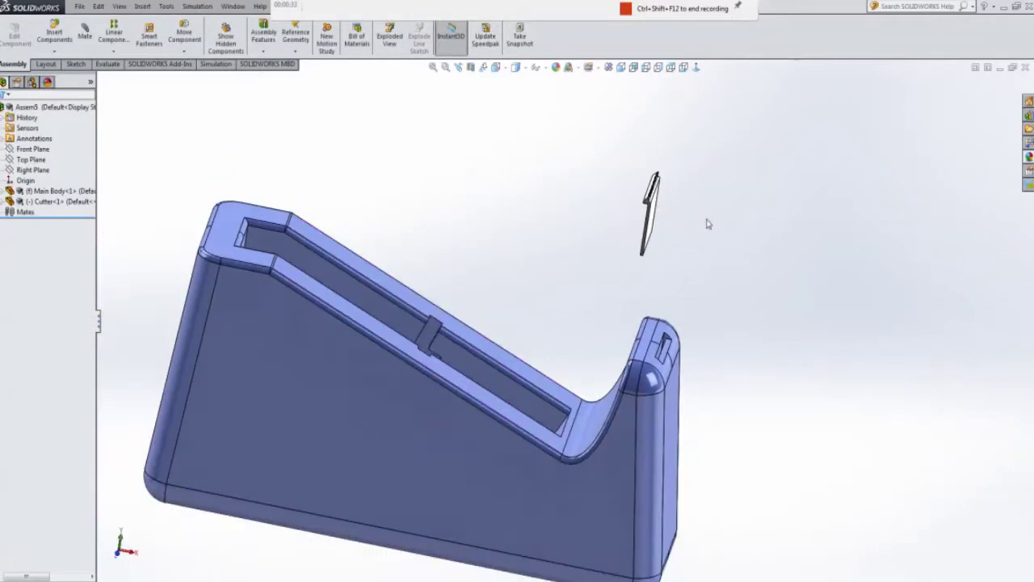
left_click(184, 51)
left_click(210, 73)
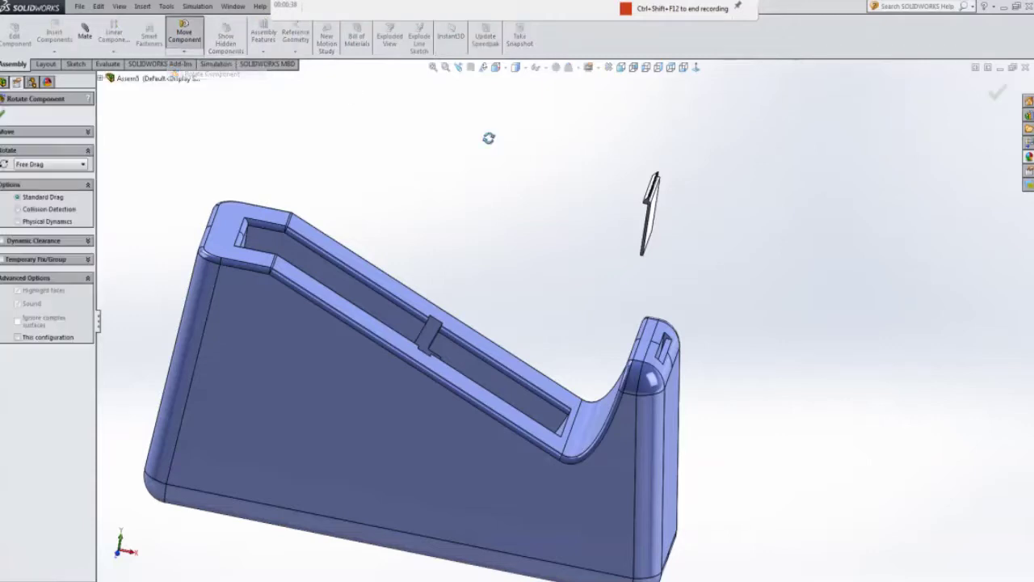
left_click_drag(649, 217, 725, 263)
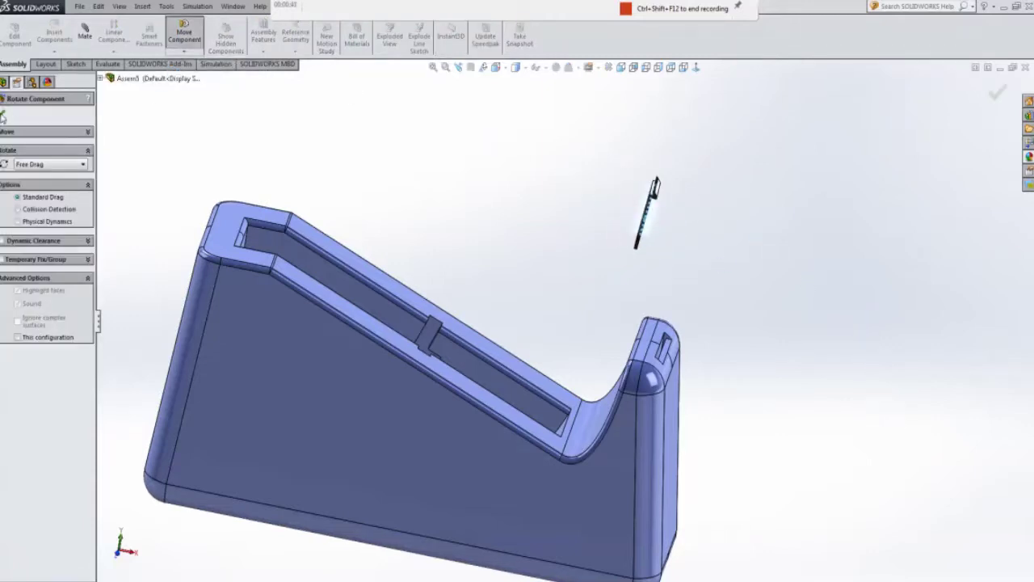
left_click(2, 116)
Add a coincident mate between the cutter's narrow side face and the end face of the main body's cutter slot.
left_click(85, 34)
scroll(564, 241, "down", 2)
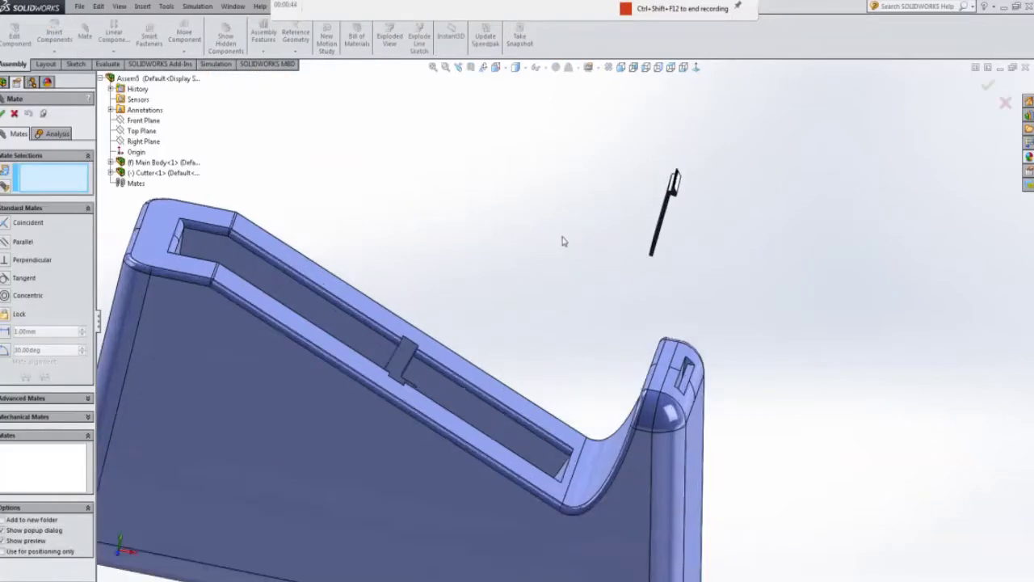
scroll(564, 241, "down", 2)
scroll(788, 342, "up", 1)
scroll(697, 277, "down", 5)
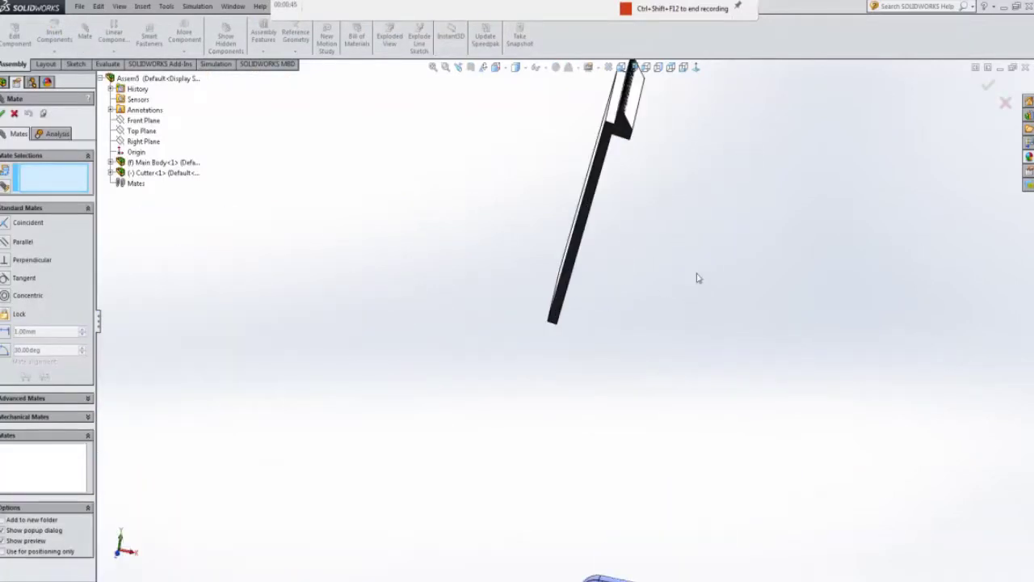
left_click(517, 310)
scroll(602, 323, "up", 3)
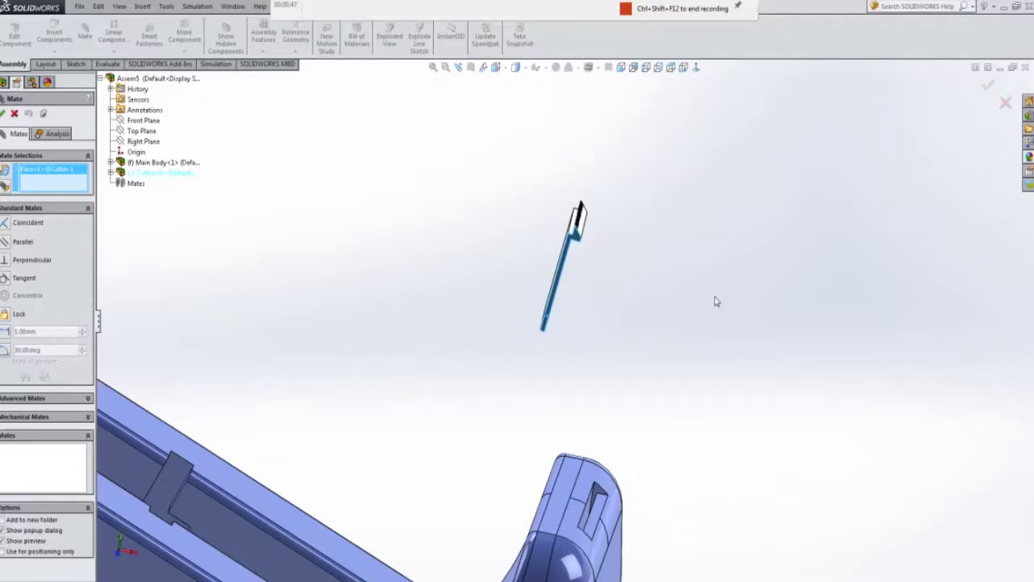
middle_click_drag(614, 331, 619, 545)
scroll(644, 418, "up", 2)
scroll(547, 467, "down", 5)
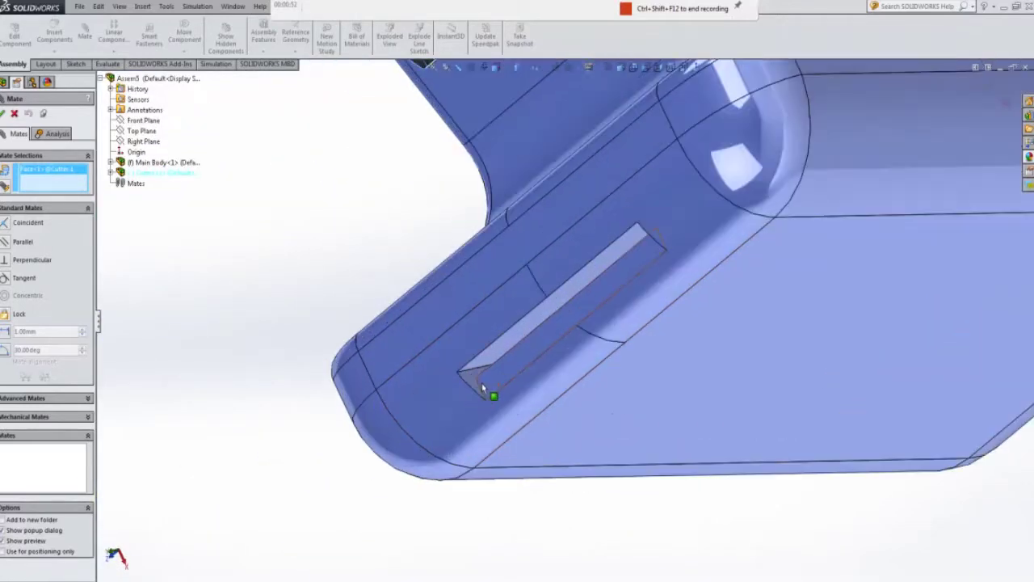
left_click(478, 384)
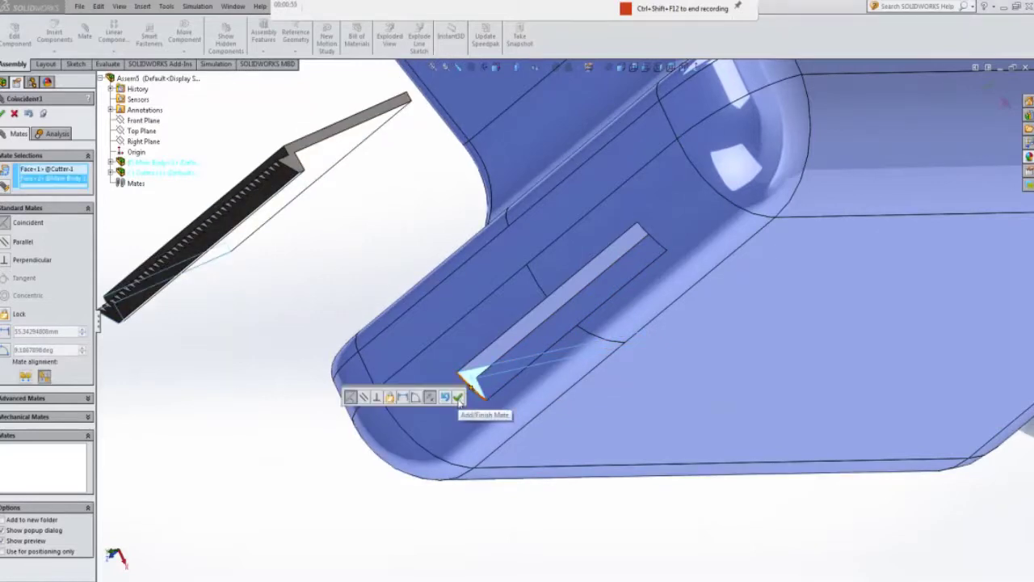
left_click(458, 397)
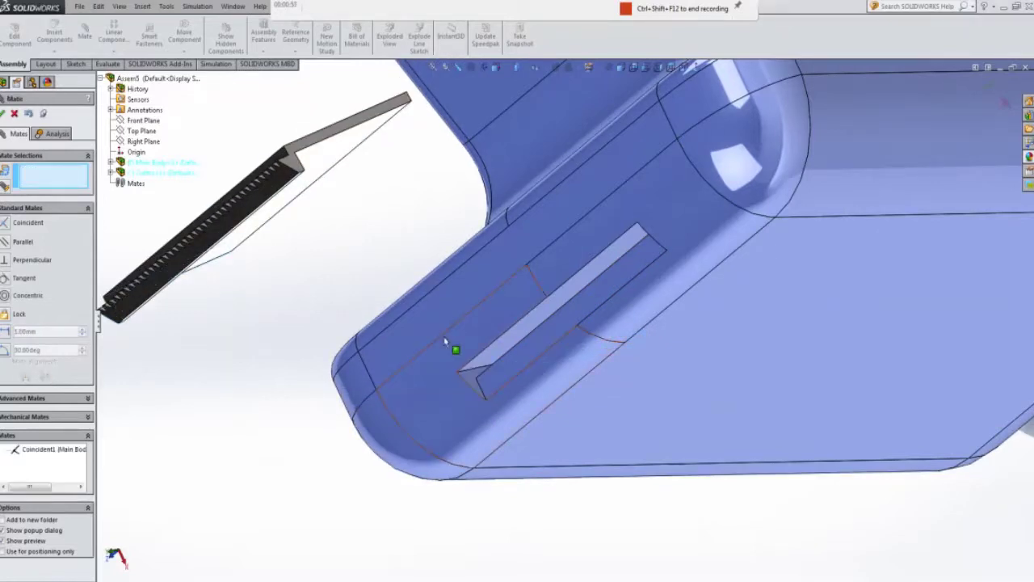
Add a coincident mate between the cutter's large flat face and the long inner wall of the main body's cutter slot.
left_click(335, 154)
middle_click_drag(418, 287, 517, 166)
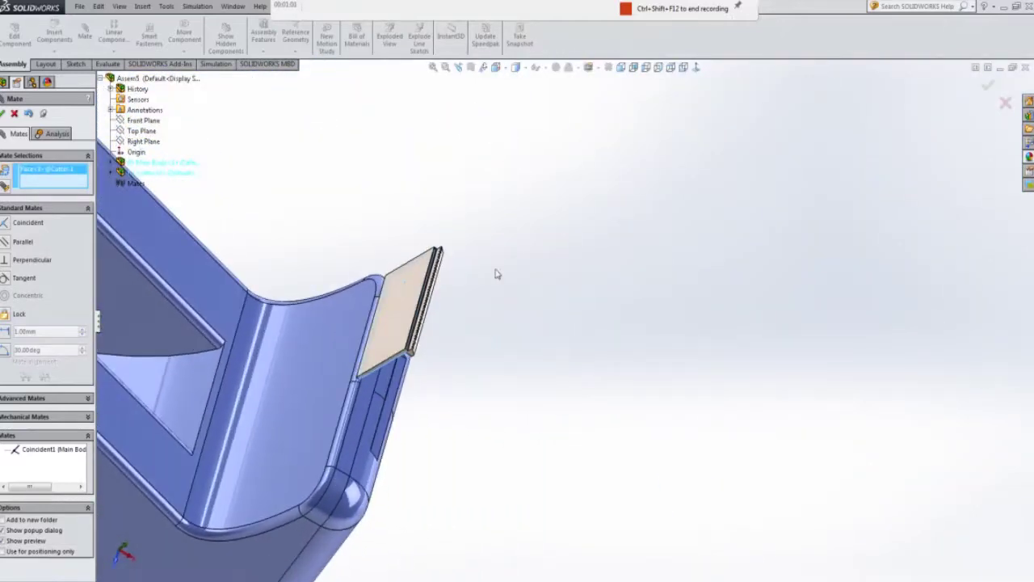
scroll(415, 371, "down", 5)
mouse_move(374, 432)
middle_mouse_down()
mouse_move(382, 426)
mouse_move(371, 429)
middle_mouse_up()
left_click(292, 420)
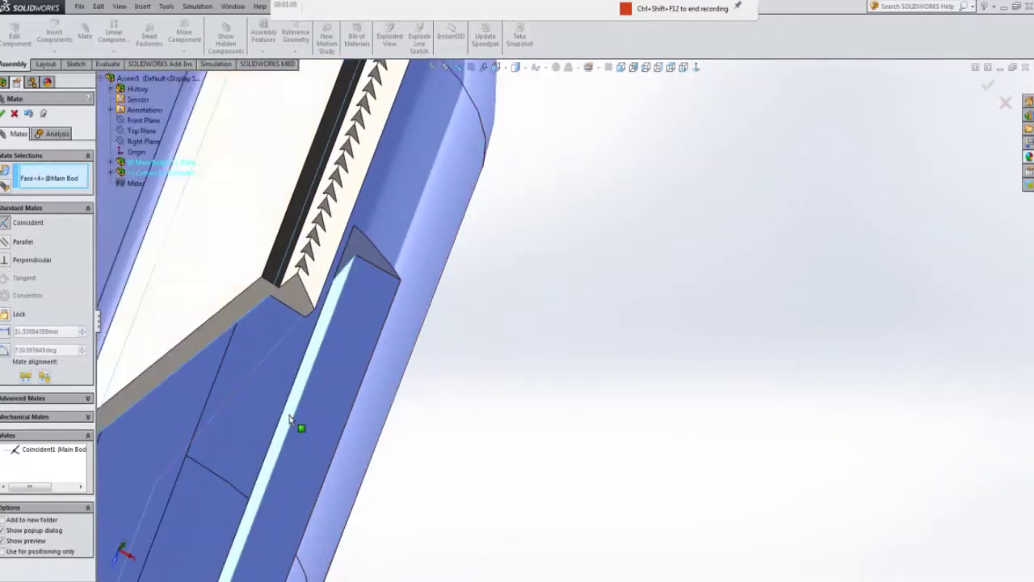
left_click(289, 417)
left_click(277, 435)
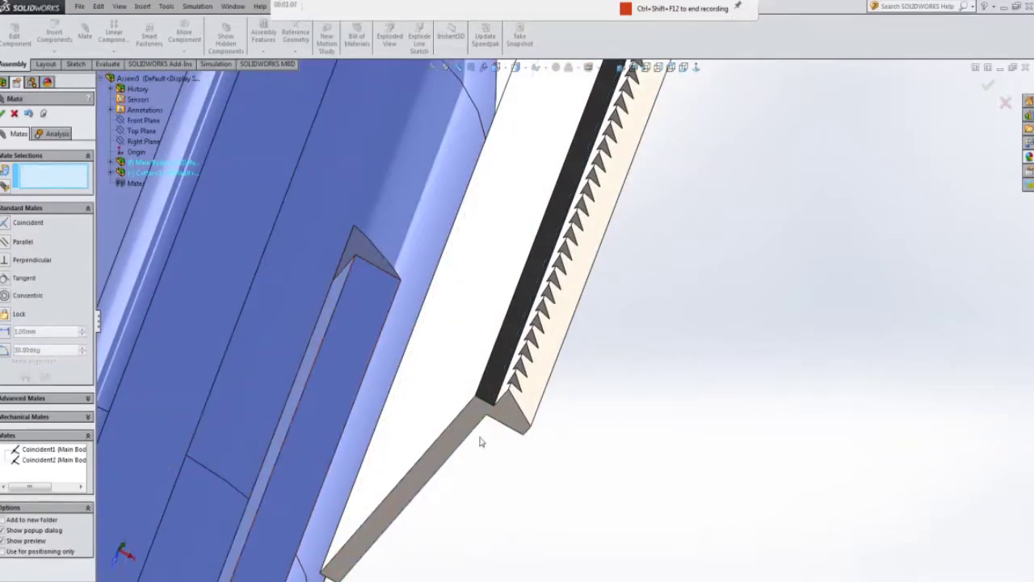
Seat the cutter in its slot with a coincident mate between the underside of its toothed lip and the slot's ledge face.
scroll(632, 432, "up", 5)
middle_click_drag(660, 422, 687, 238)
scroll(568, 312, "down", 5)
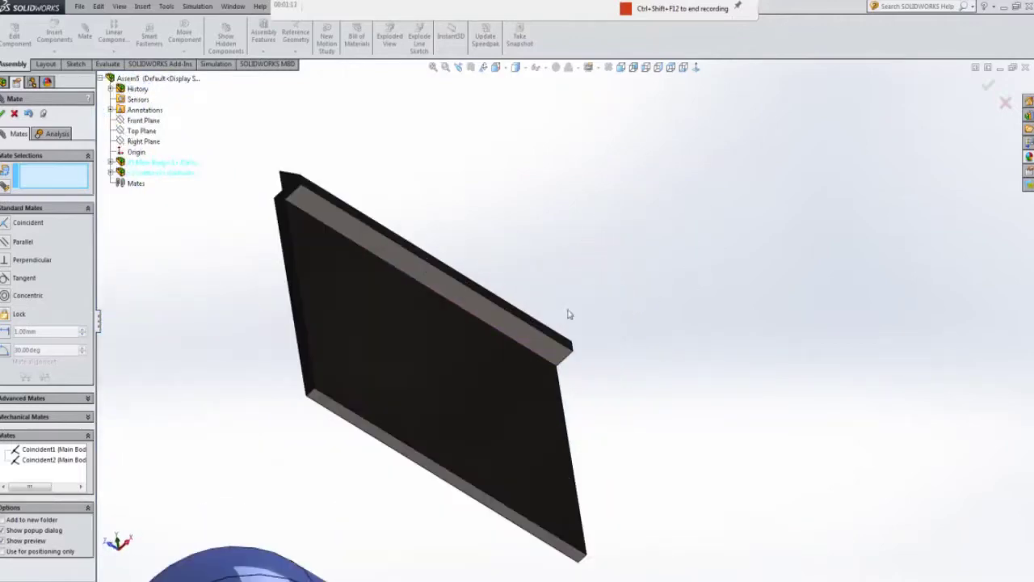
left_click(503, 325)
scroll(565, 328, "up", 5)
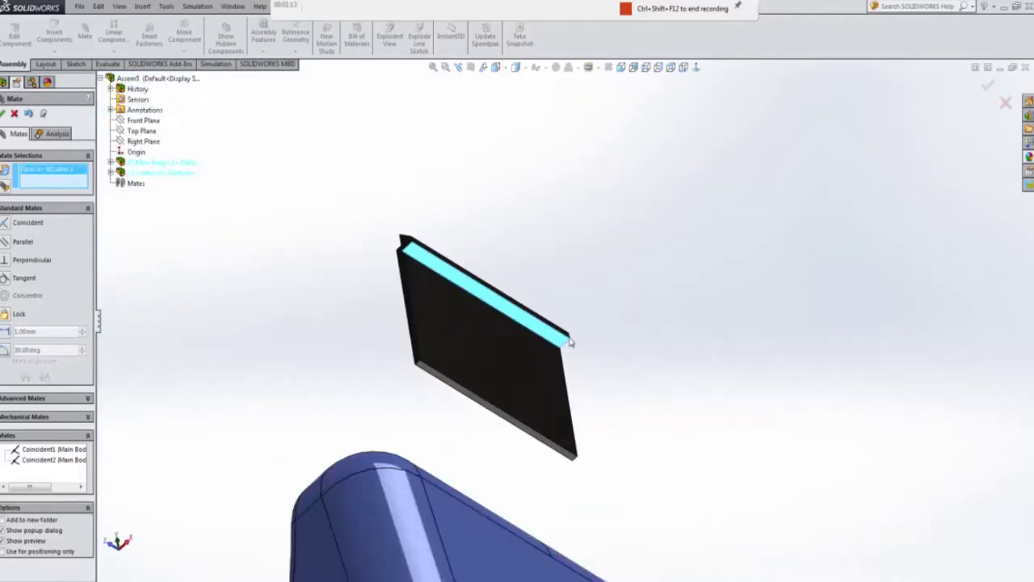
middle_click_drag(625, 328, 666, 515)
scroll(619, 393, "down", 3)
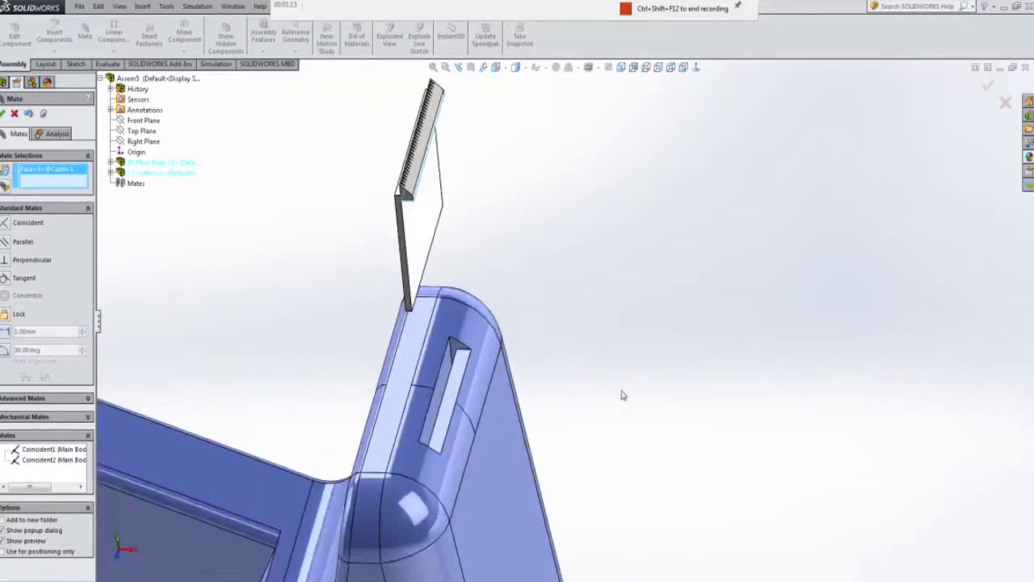
scroll(449, 399, "down", 2)
left_click(410, 401)
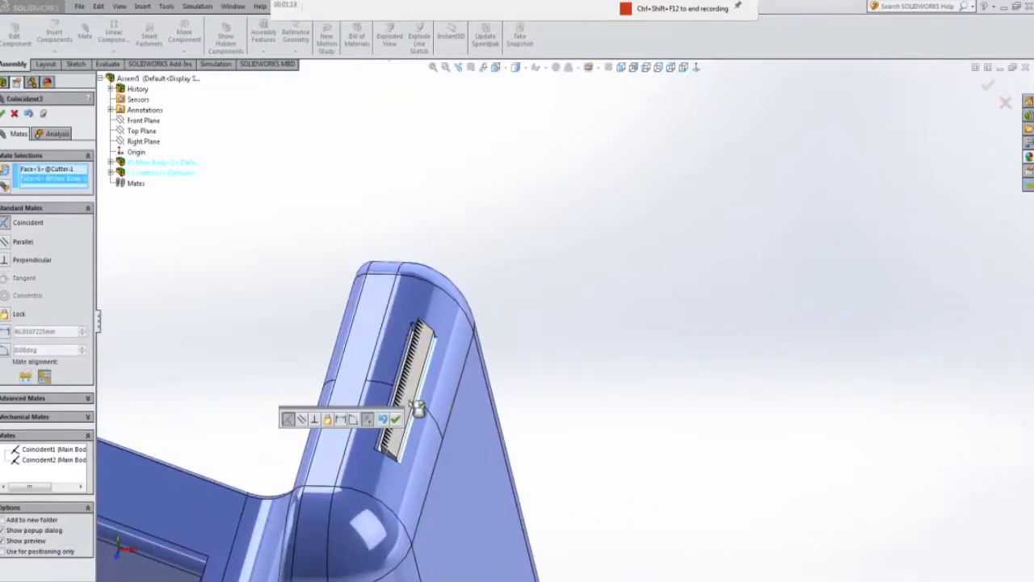
left_click(392, 416)
scroll(565, 348, "up", 5)
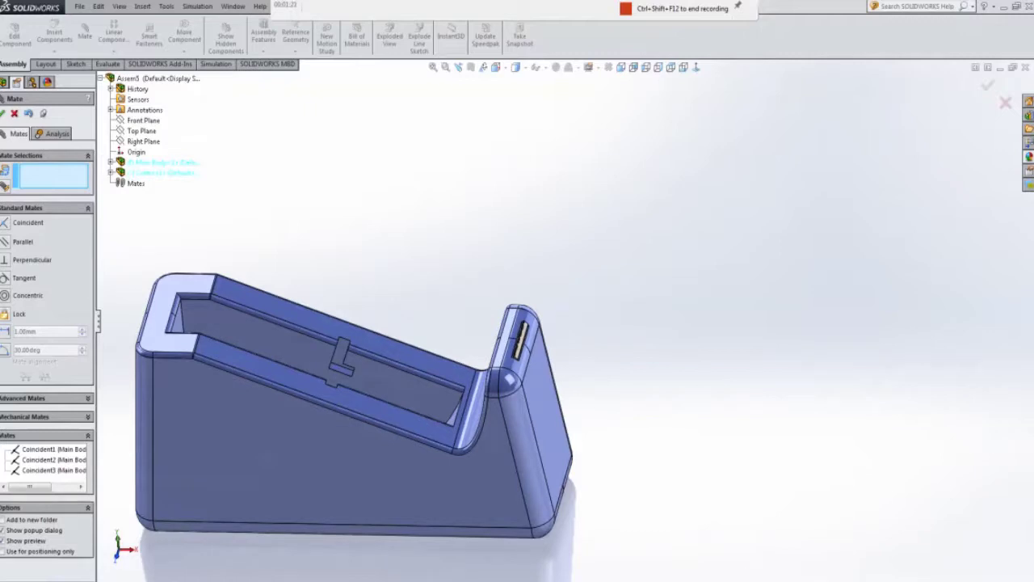
left_click(4, 112)
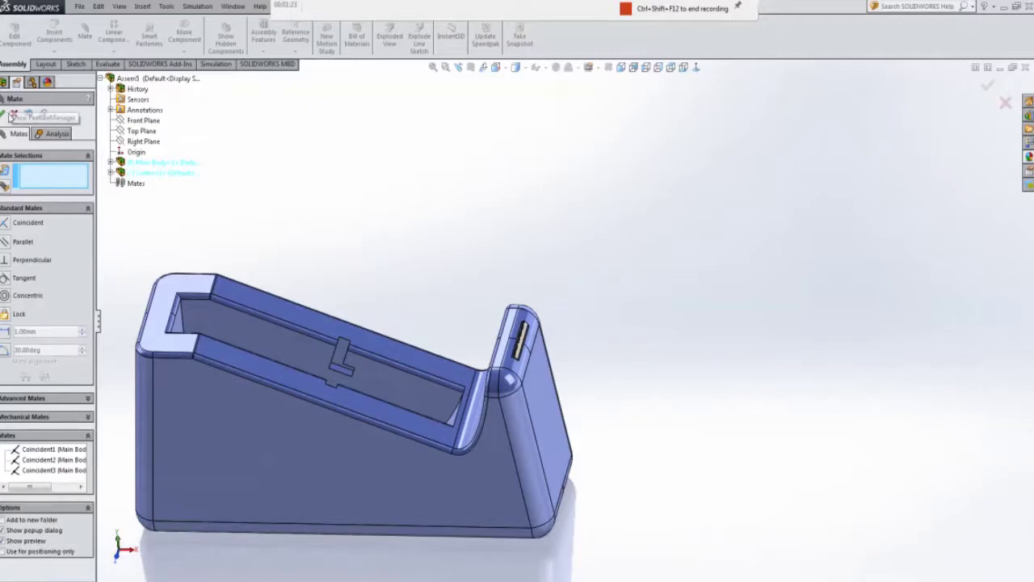
Insert the Spinner.SLDPRT part and place it above the main body's tape opening.
left_click(55, 33)
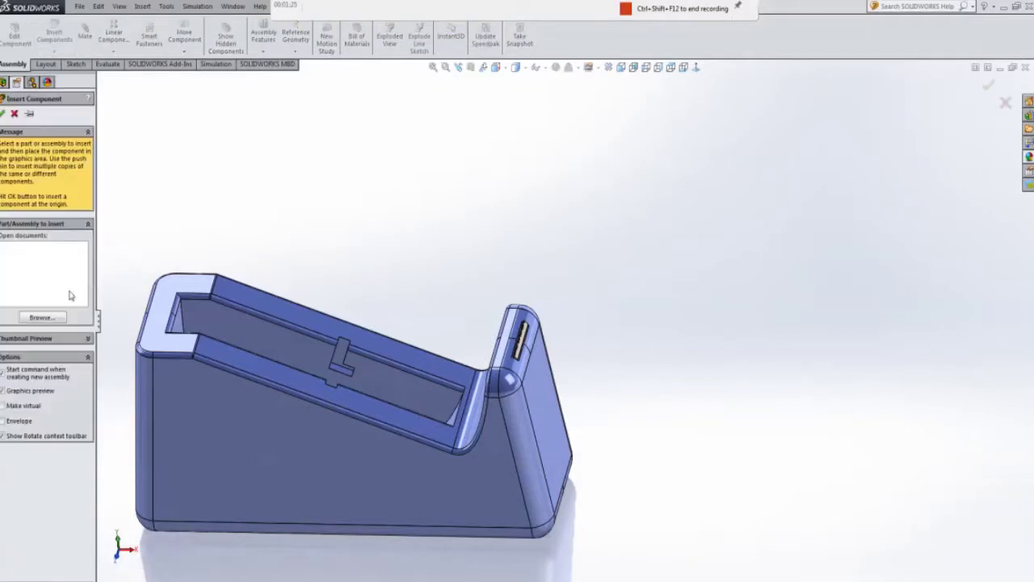
left_click(42, 317)
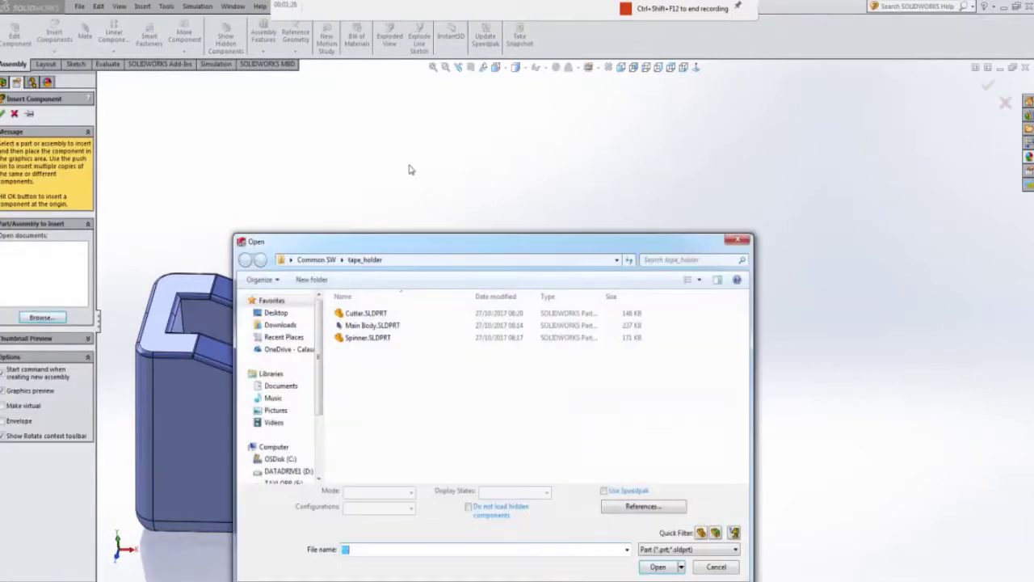
left_click(358, 339)
left_click(664, 562)
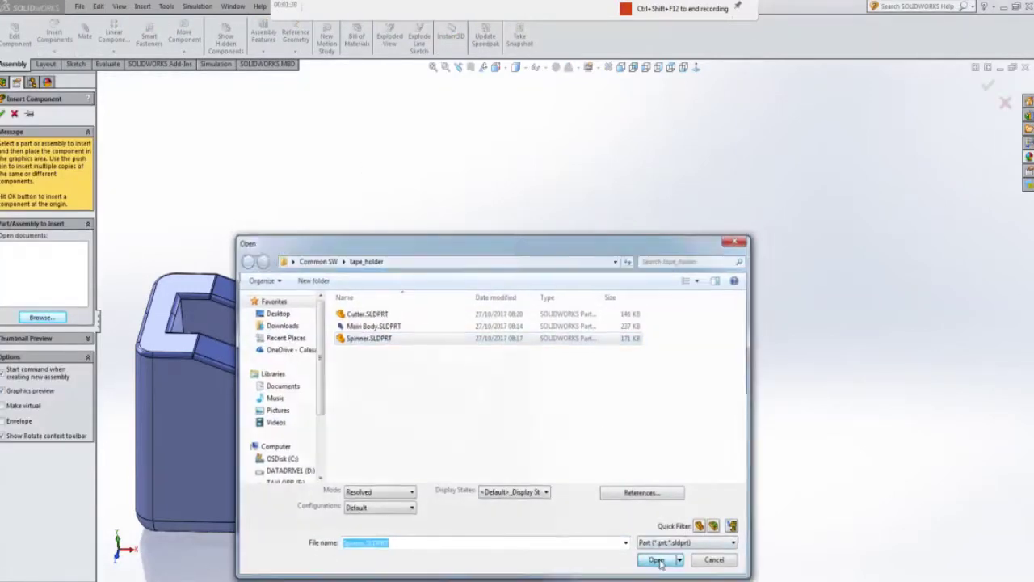
left_click(450, 221)
Move the spinner farther up, clear of the main body.
scroll(450, 221, "up", 5)
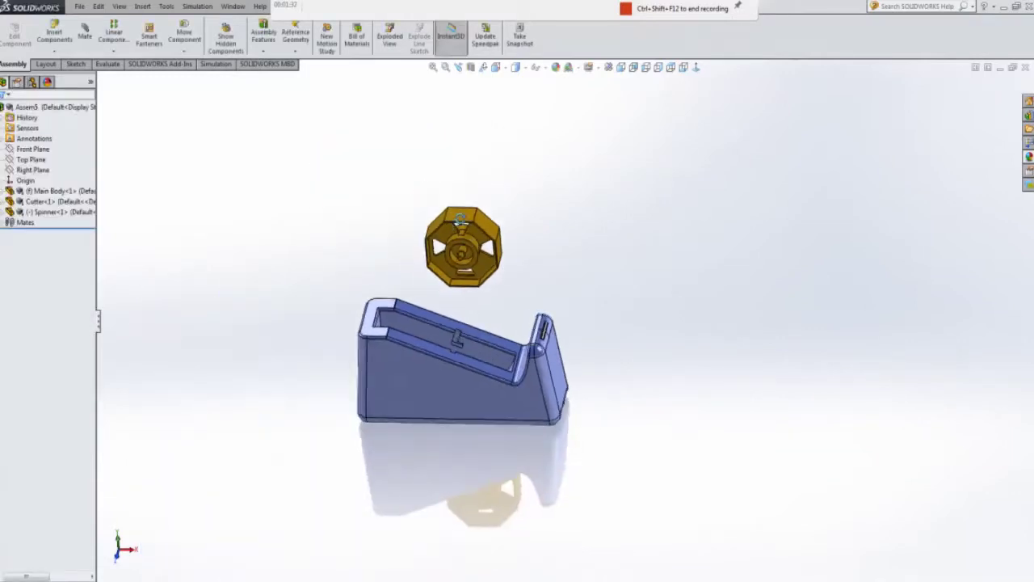
middle_click_drag(450, 221, 758, 483)
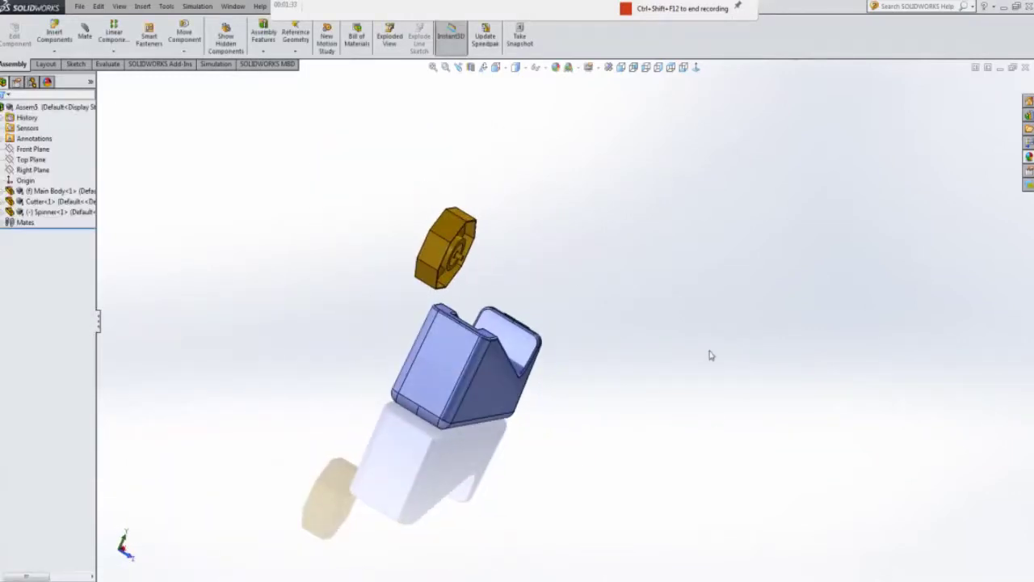
middle_click_drag(710, 356, 660, 304)
left_click(482, 372)
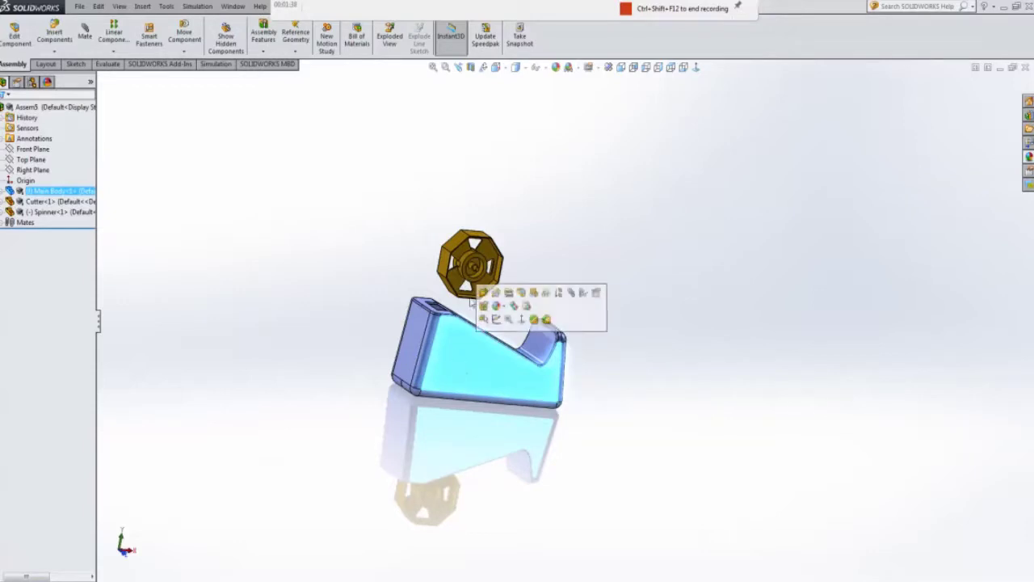
left_click(584, 240)
left_click_drag(487, 276, 530, 194)
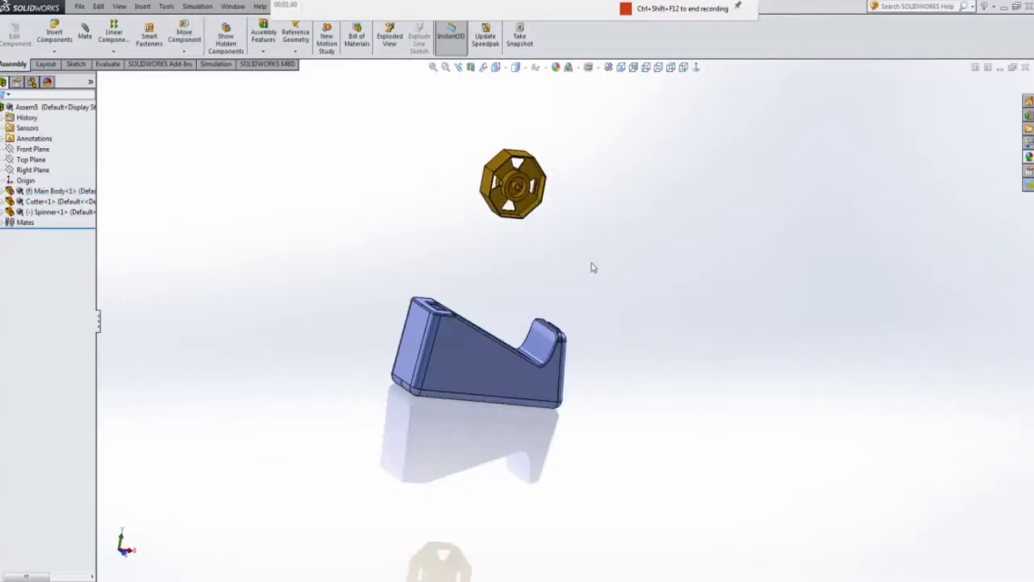
Add a coincident mate between the end face of the spinner's axle pin and the side wall of the main body's L-shaped slot.
left_click(85, 33)
scroll(577, 251, "down", 5)
scroll(476, 179, "down", 3)
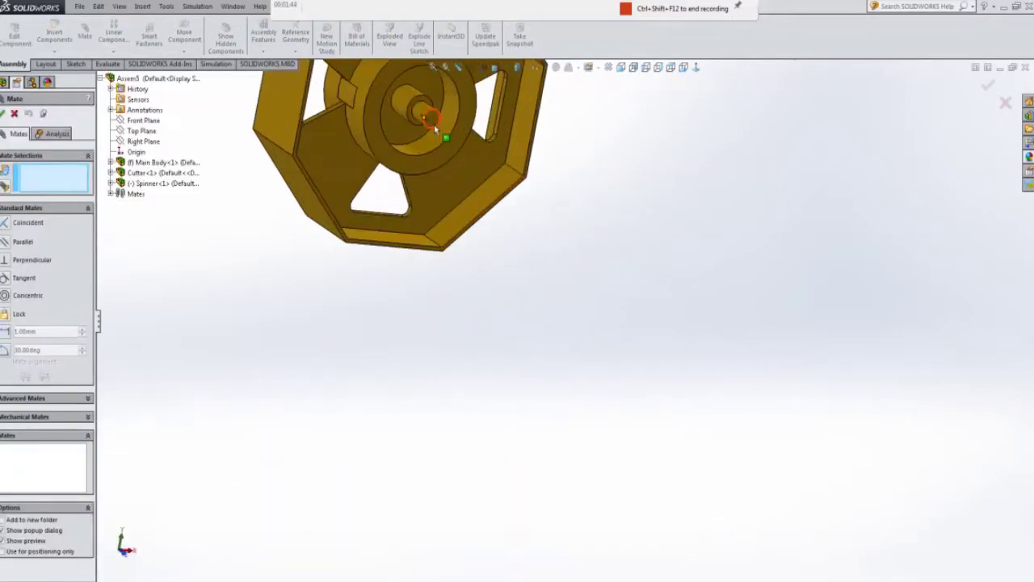
left_click(441, 135)
scroll(480, 266, "up", 6)
middle_click_drag(492, 294, 565, 452)
scroll(535, 390, "down", 10)
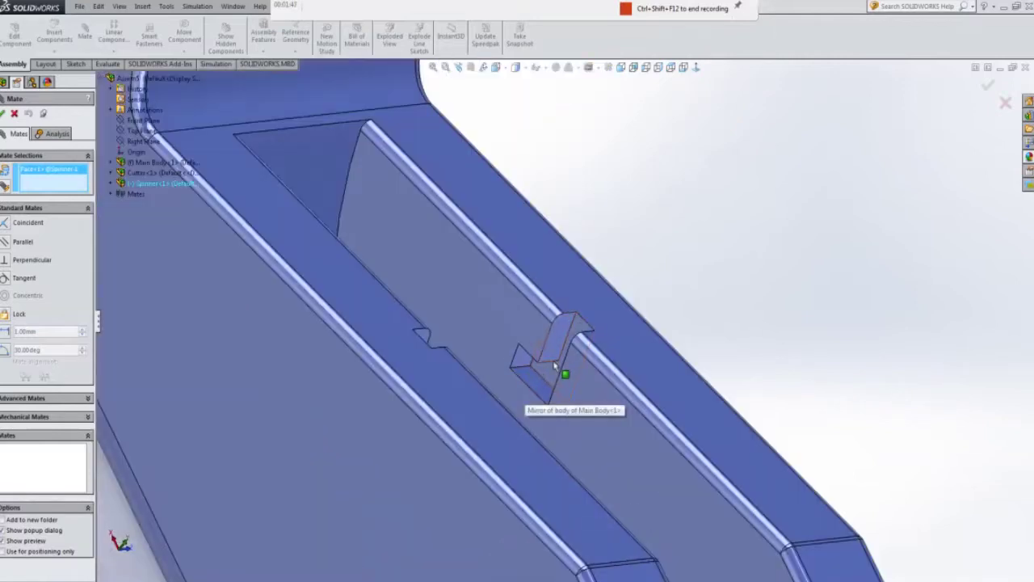
left_click(552, 374)
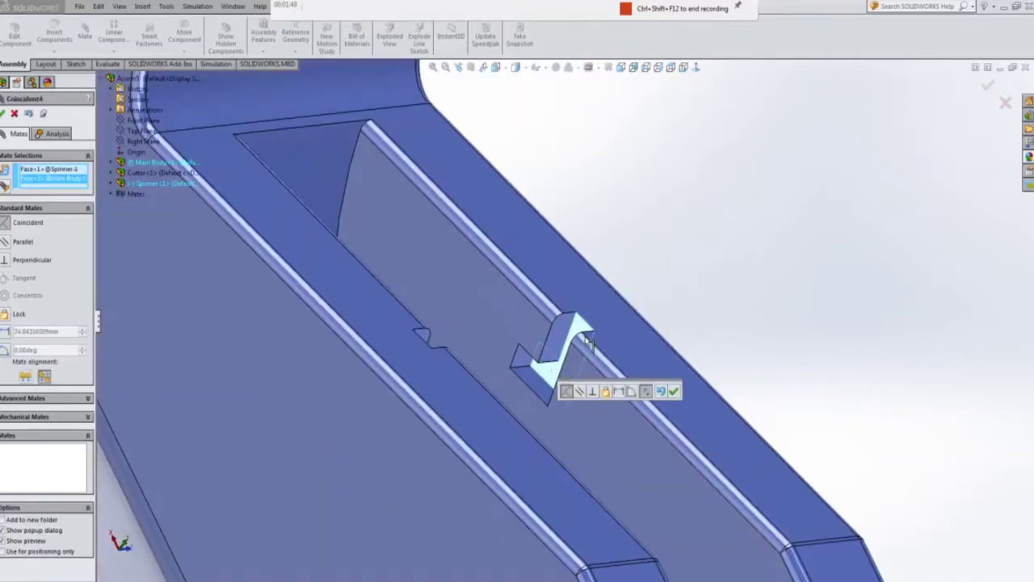
scroll(642, 305, "up", 10)
mouse_move(648, 304)
middle_mouse_down()
mouse_move(658, 247)
mouse_move(647, 249)
mouse_move(668, 295)
middle_mouse_up()
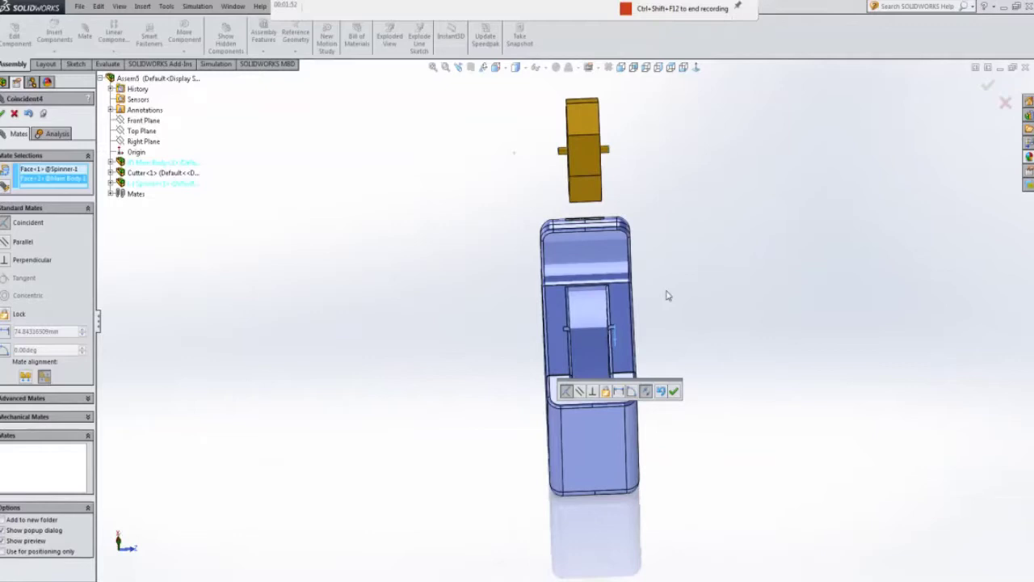
left_click(673, 390)
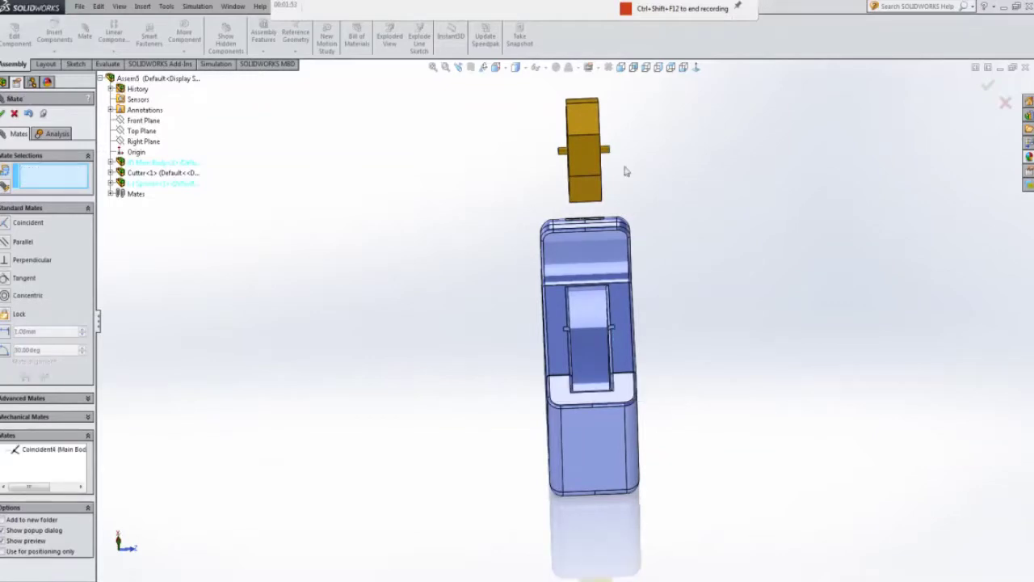
Add a tangent mate between the spinner's cylindrical axle pin and the end wall of the L-shaped slot's lower leg.
scroll(624, 171, "down", 3)
left_click(595, 201)
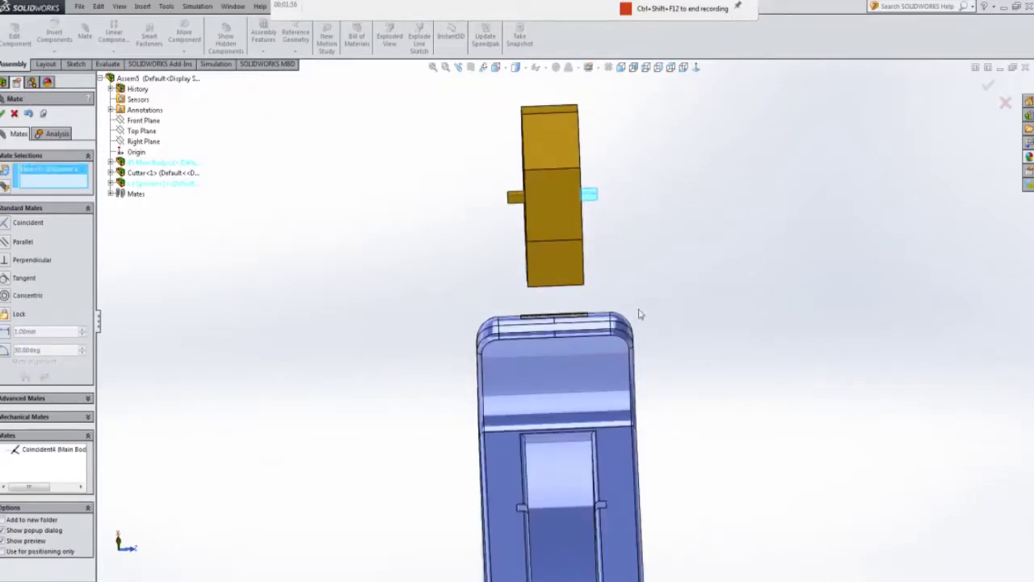
scroll(639, 314, "up", 3)
middle_click_drag(639, 314, 686, 384)
scroll(579, 399, "down", 5)
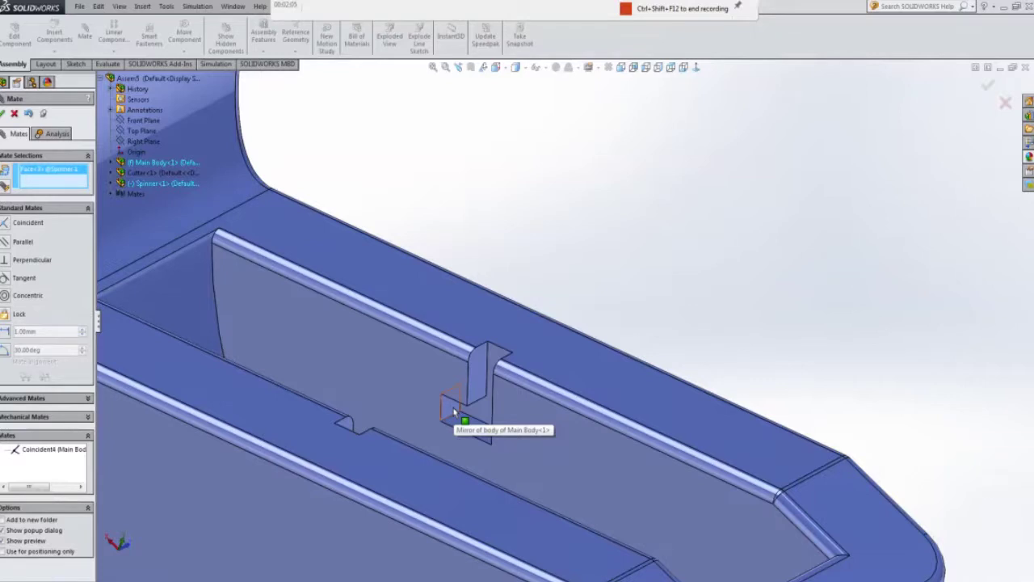
left_click(454, 413)
scroll(497, 364, "up", 5)
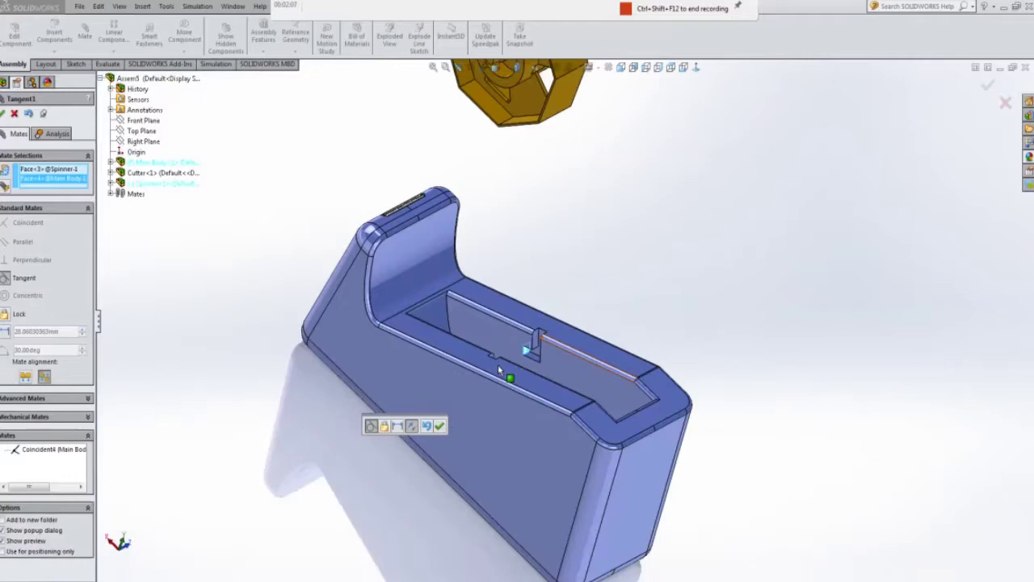
middle_click_drag(498, 365, 444, 427)
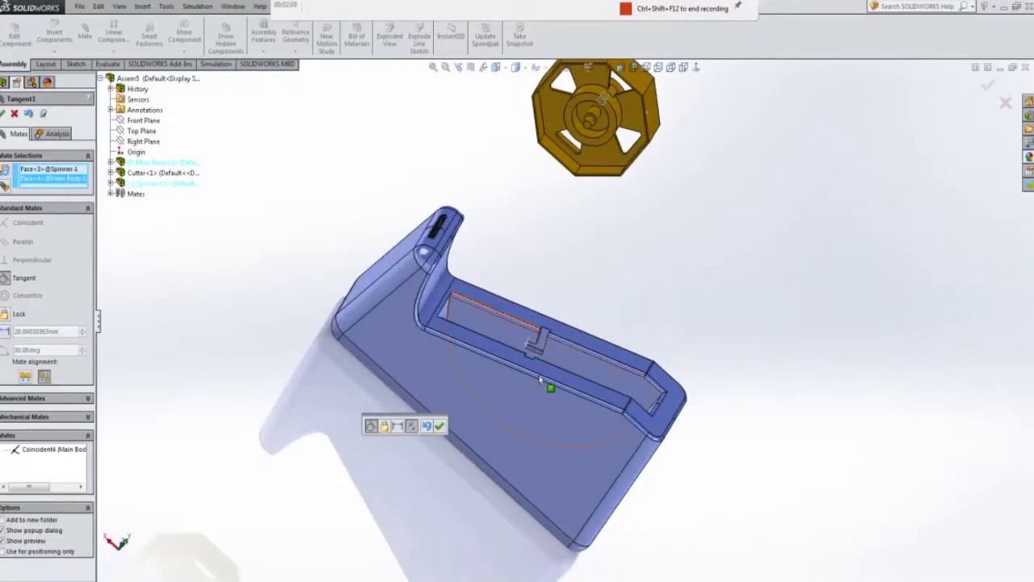
left_click(439, 427)
Add a tangent mate between the spinner's cylindrical axle pin and the floor of the main body's L-shaped slot.
middle_click_drag(606, 180, 596, 202)
scroll(533, 234, "down", 4)
left_click(421, 136)
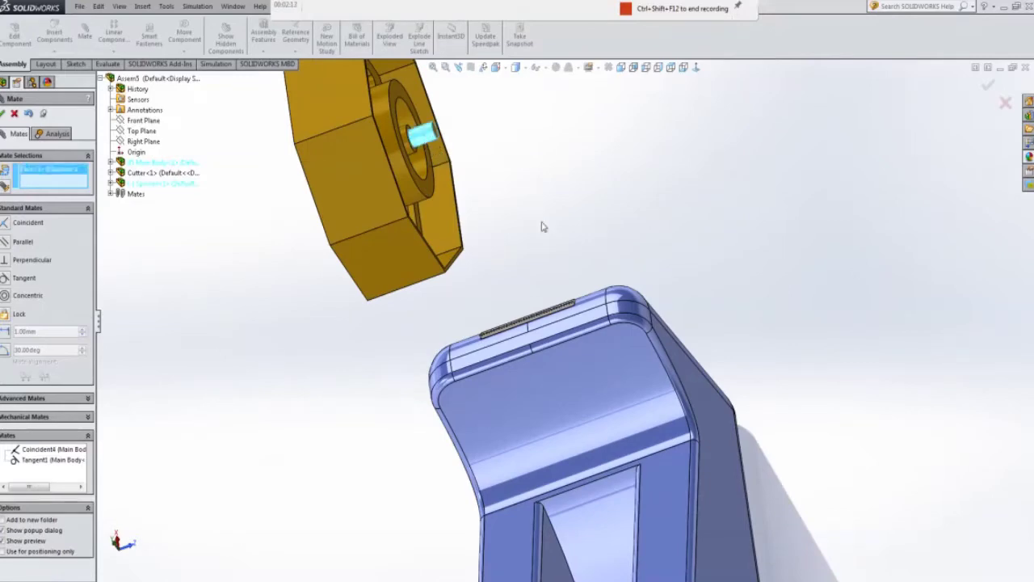
scroll(545, 231, "up", 4)
middle_click_drag(554, 233, 635, 202)
scroll(511, 447, "down", 5)
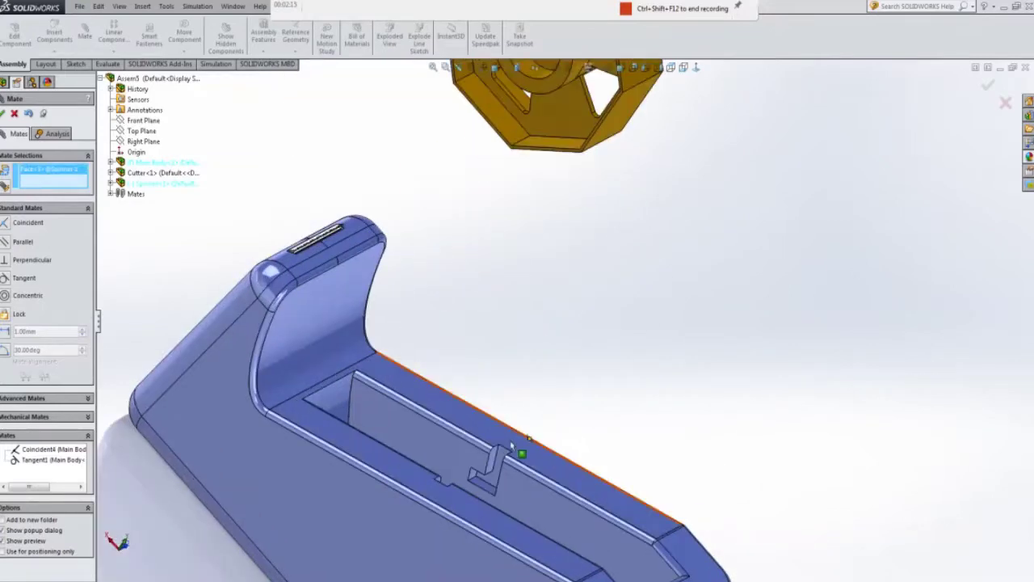
scroll(511, 446, "down", 3)
left_click(485, 505)
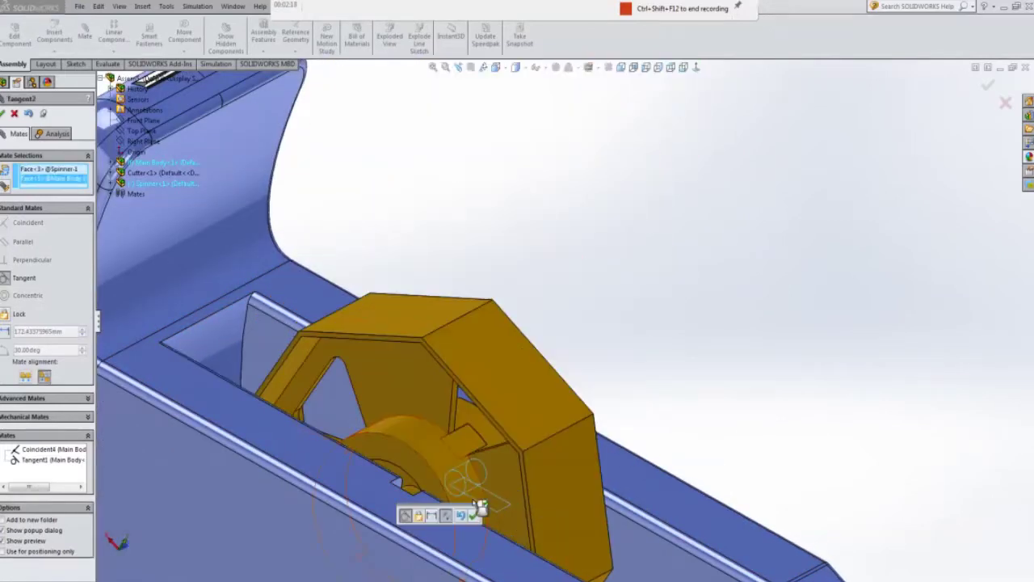
left_click(474, 514)
Finish mating and rotate the spinner inside the main body to test its motion.
scroll(566, 476, "up", 6)
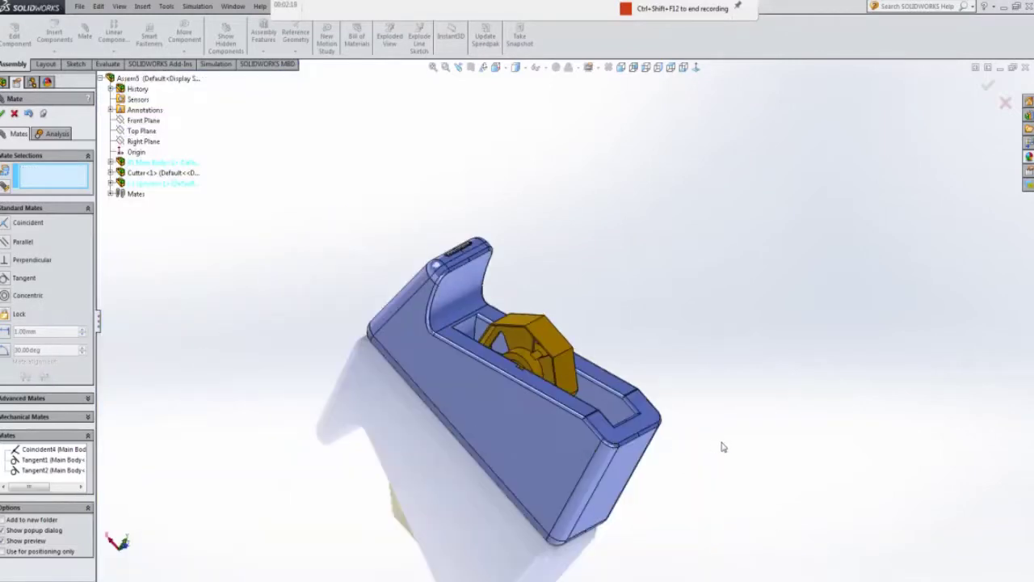
middle_click_drag(723, 447, 769, 392)
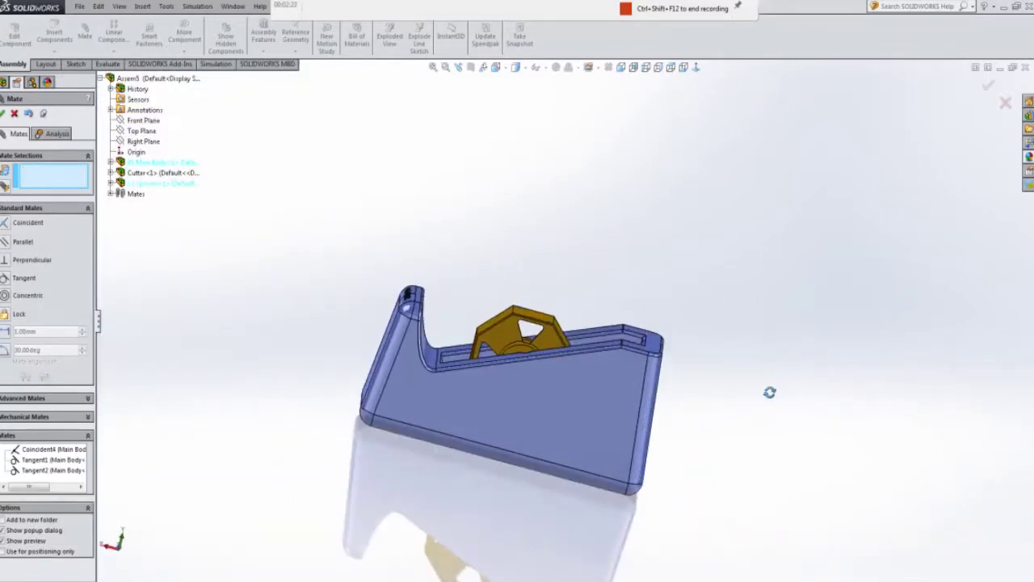
left_click(14, 114)
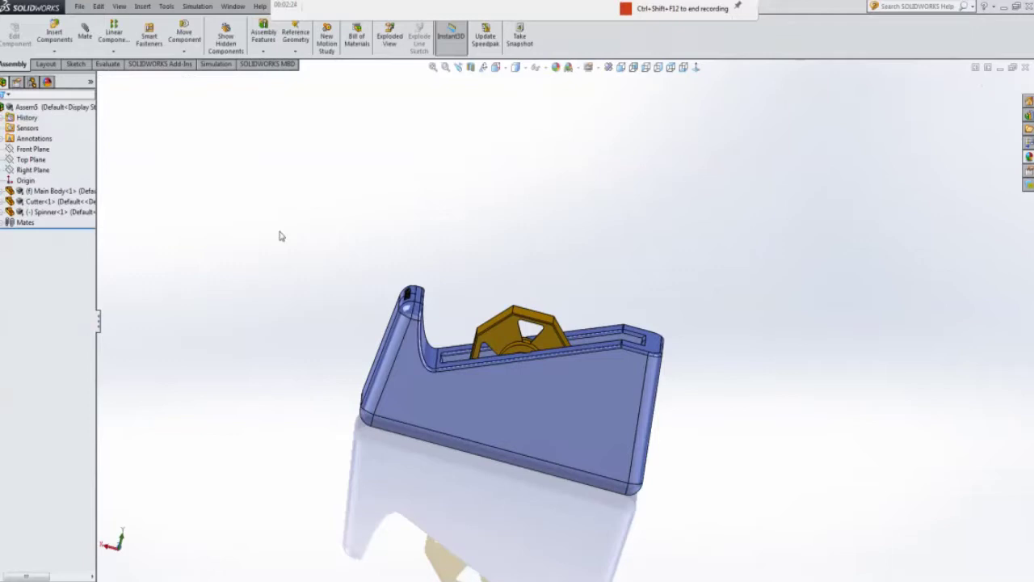
left_click(547, 320)
mouse_move(510, 324)
left_mouse_down()
mouse_move(458, 334)
mouse_move(472, 343)
mouse_move(459, 349)
mouse_move(603, 388)
left_mouse_up()
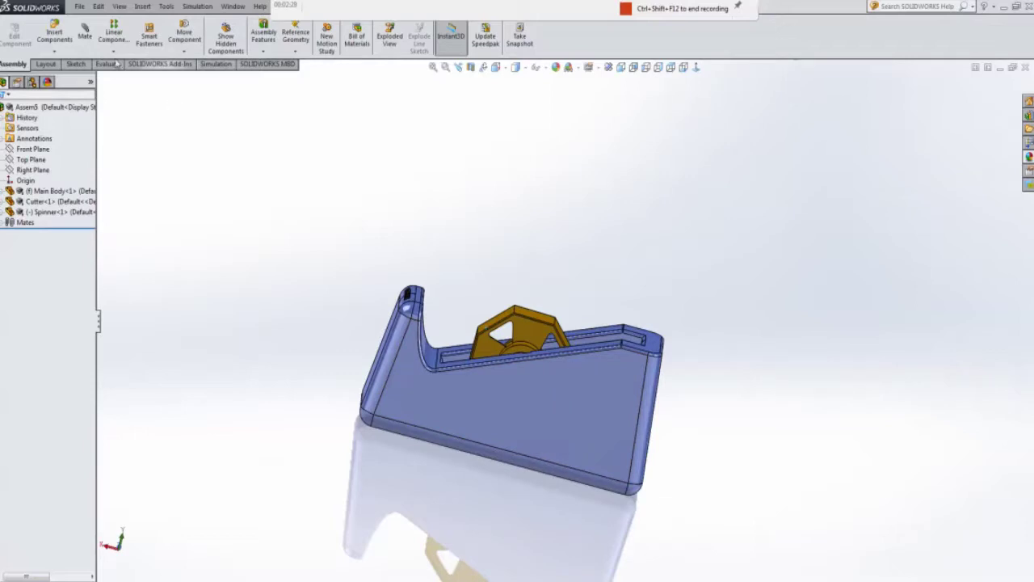
left_click(85, 34)
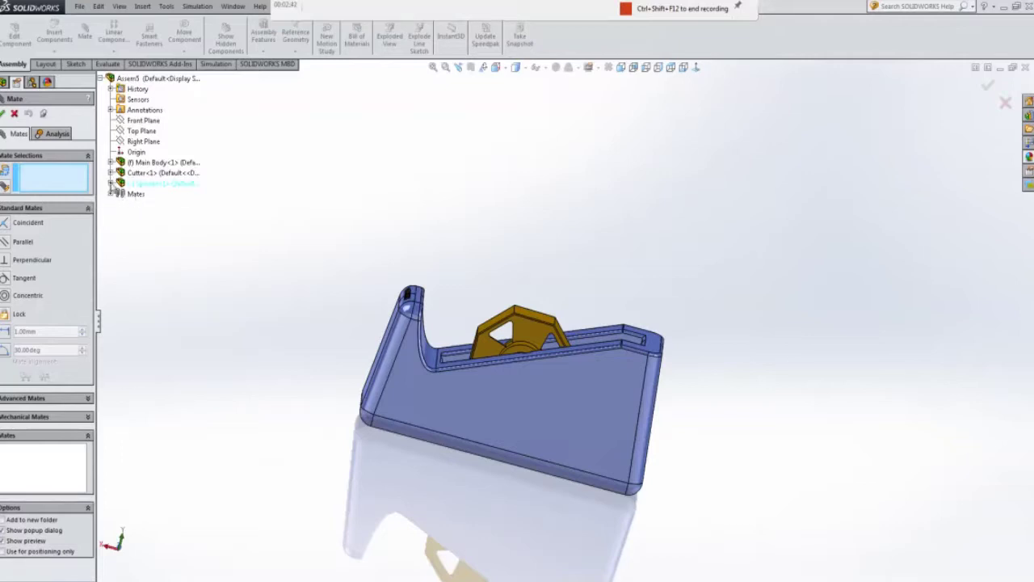
left_click(110, 184)
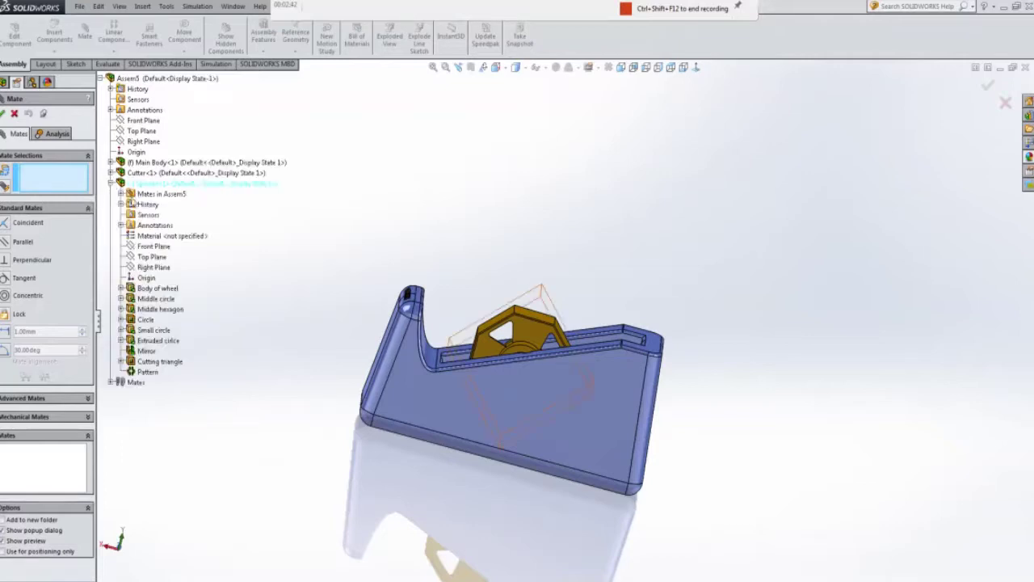
left_click(152, 257)
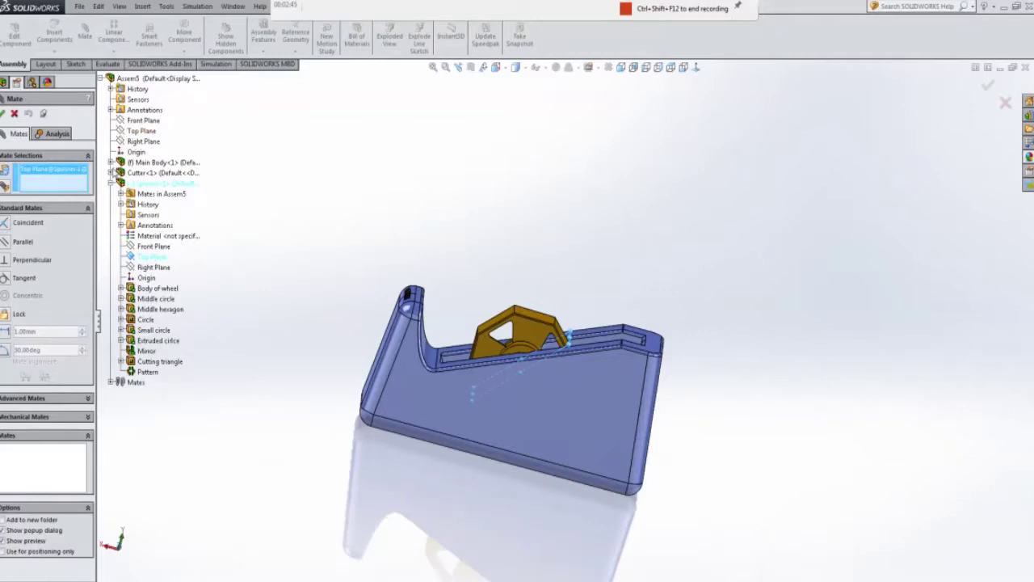
left_click(111, 162)
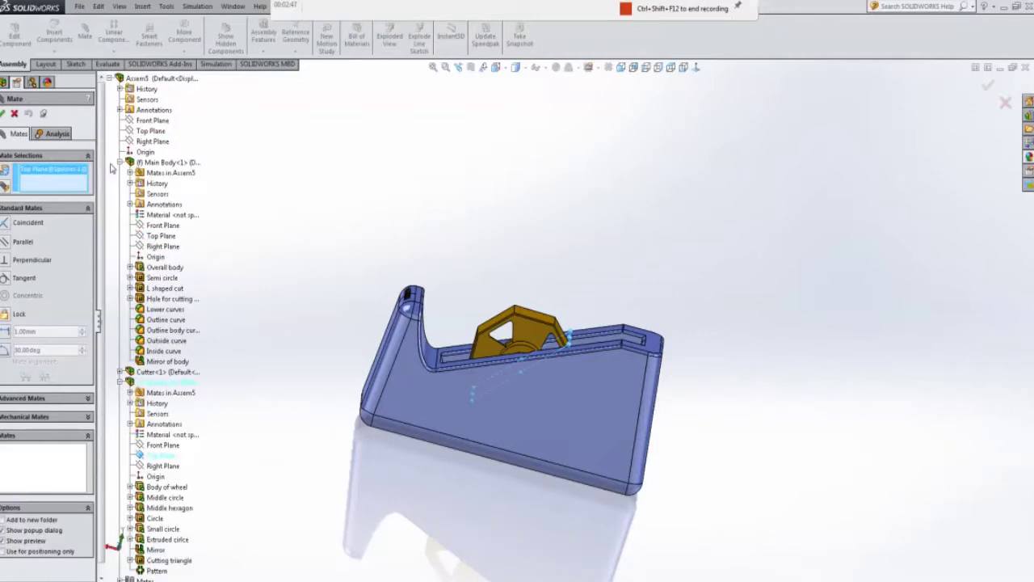
left_click(157, 238)
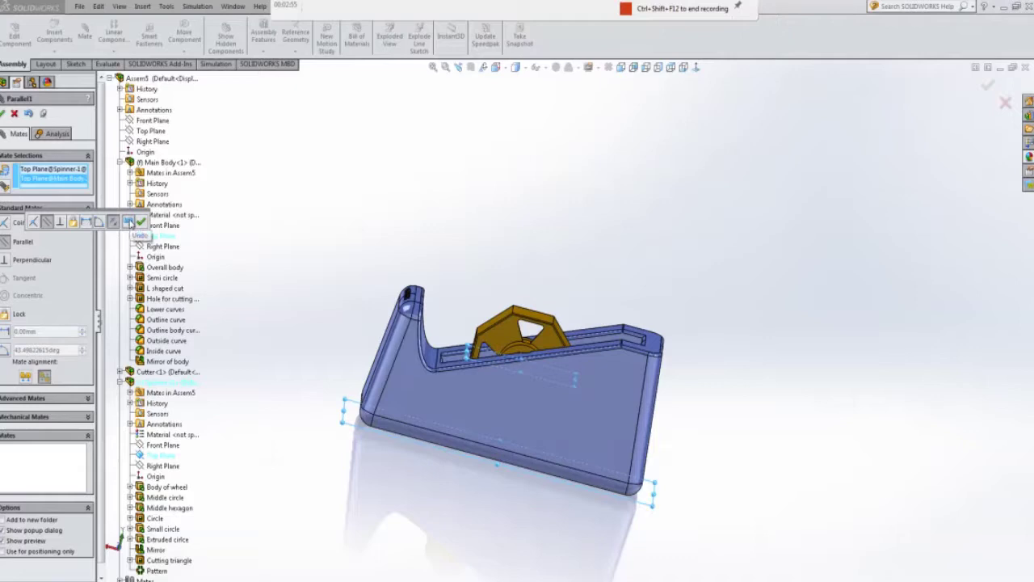
left_click(129, 222)
key("Escape")
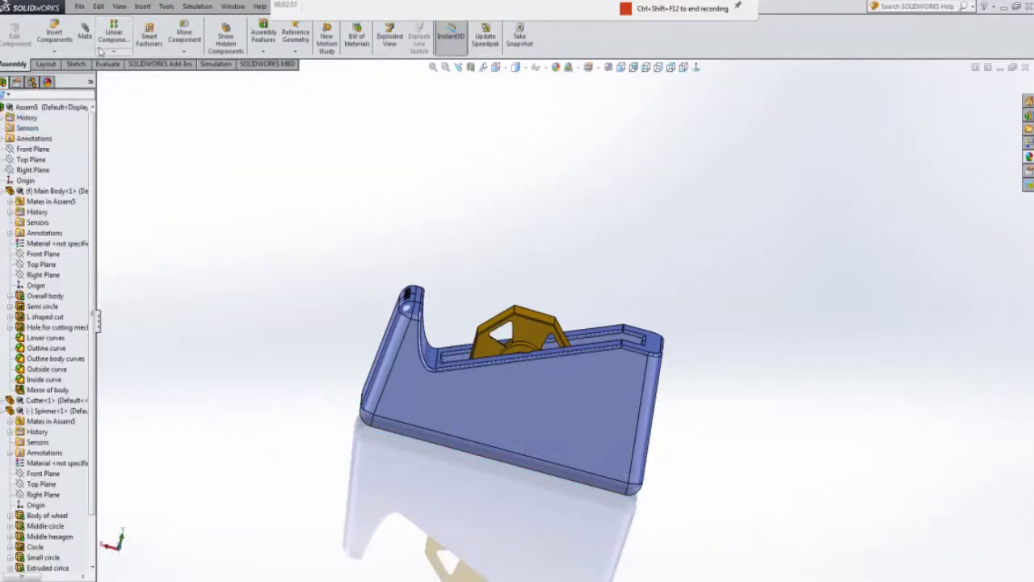
Review the list of mates already defined in the assembly.
left_click(87, 107)
scroll(95, 228, "down", 3)
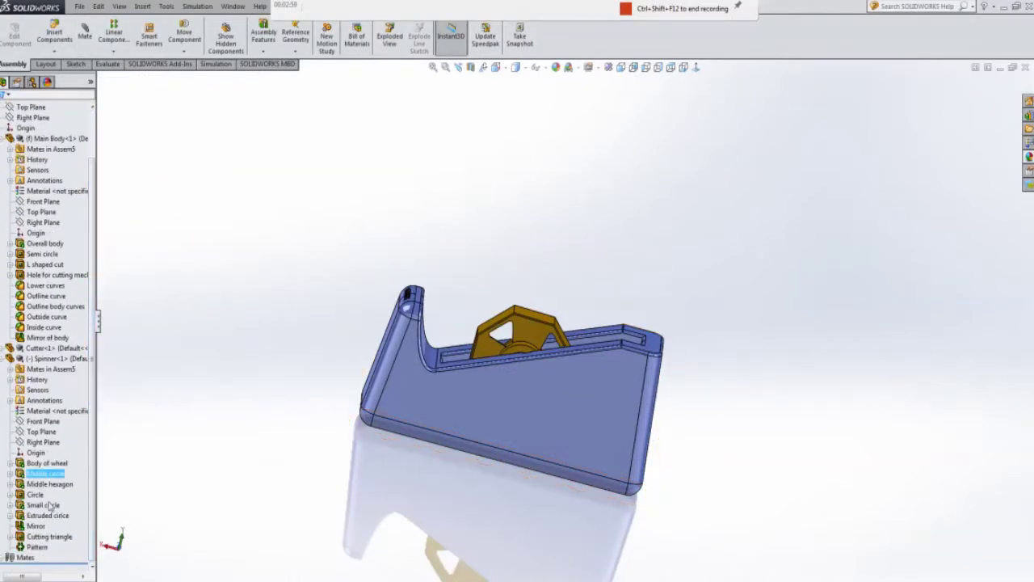
scroll(17, 557, "down", 2)
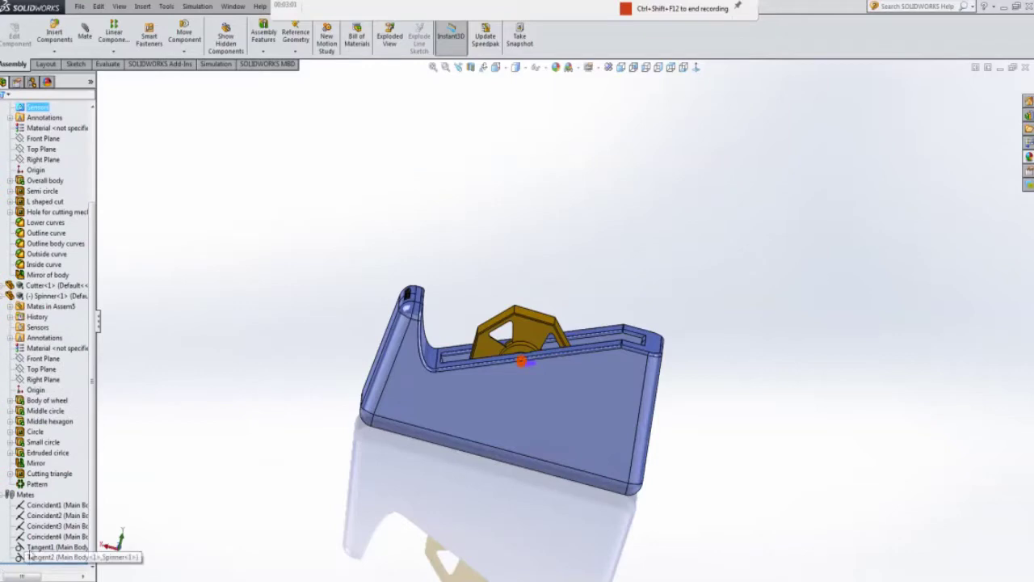
Add an advanced limit angle mate between the Top Planes of the main body and the spinner, with a maximum of 359°.
left_click(84, 36)
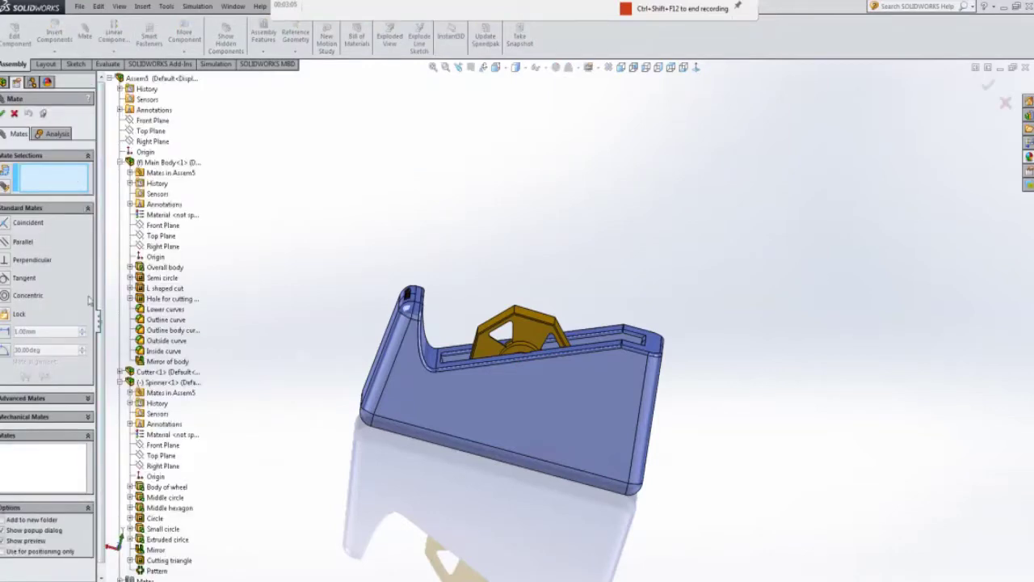
left_click(85, 399)
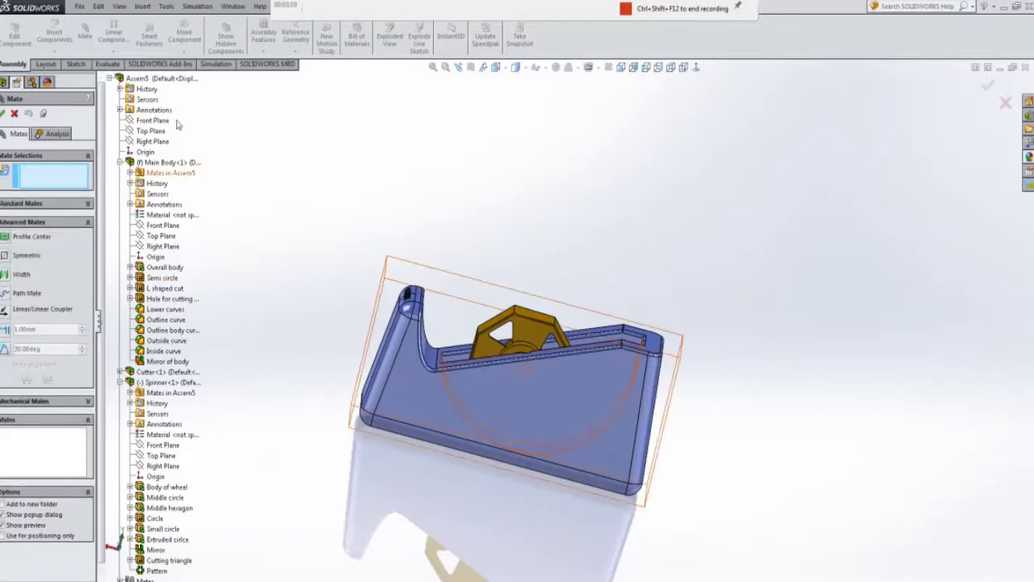
left_click(159, 237)
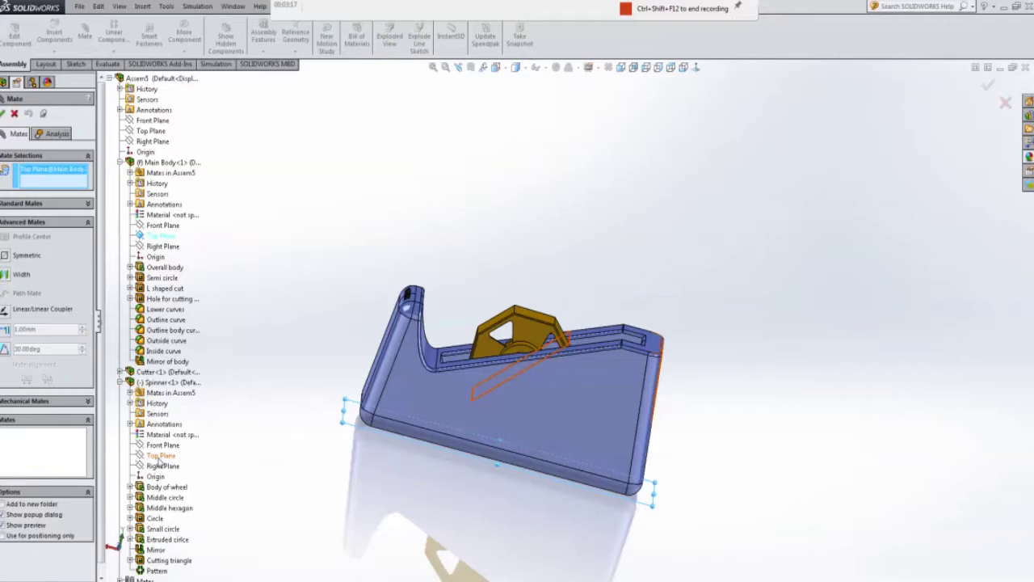
left_click(6, 350)
left_click(155, 456)
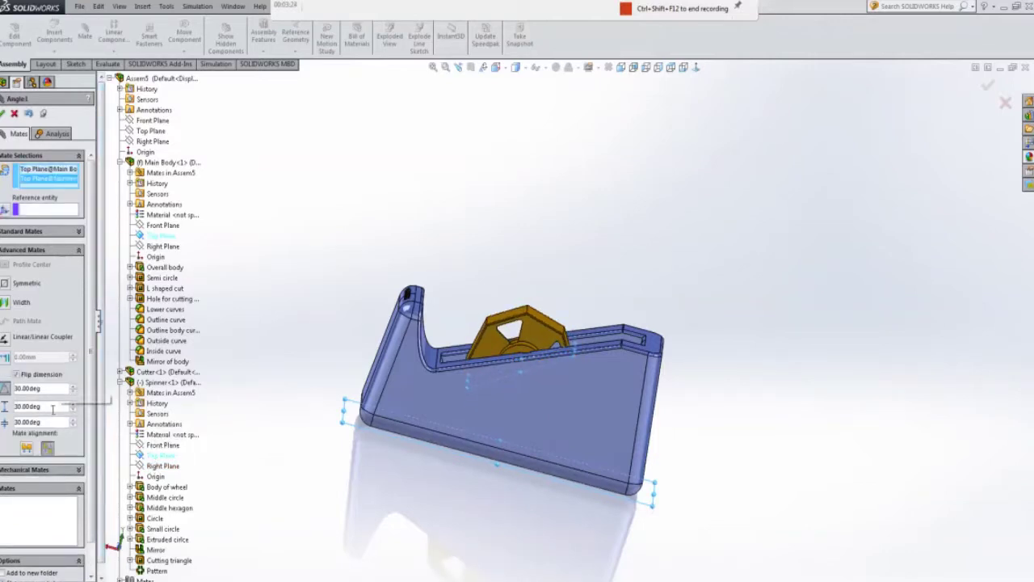
left_click(52, 408)
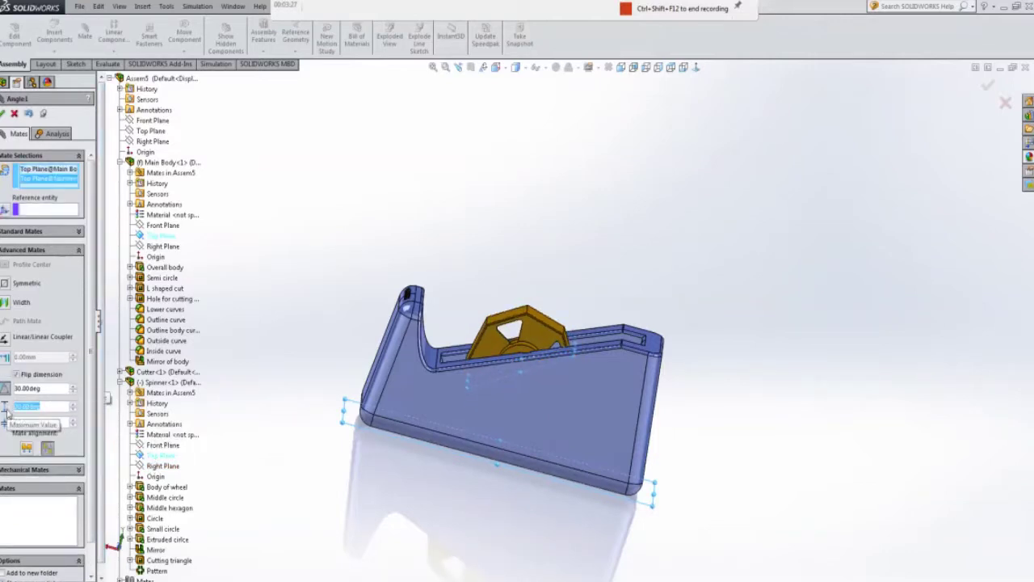
type("359")
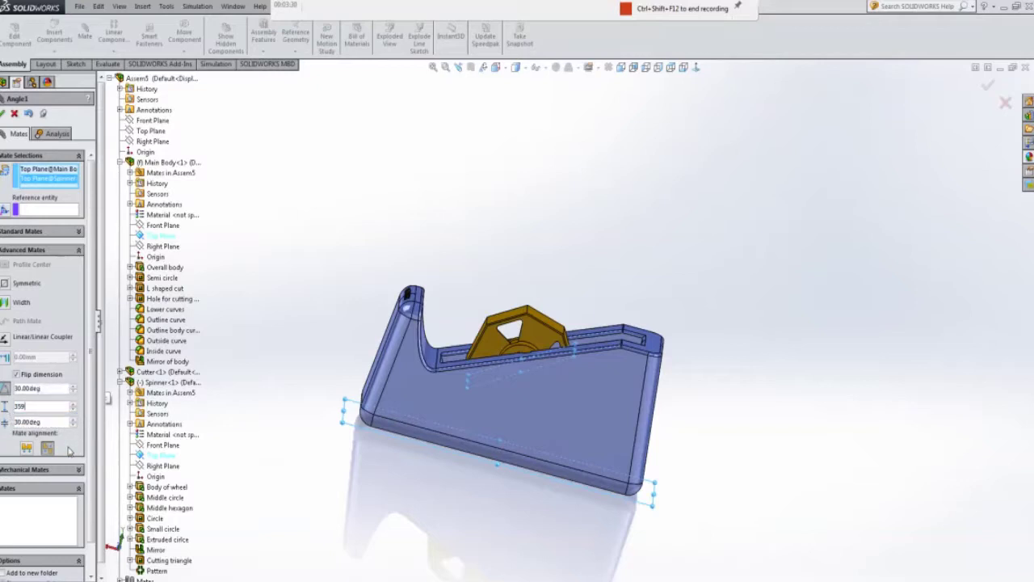
left_click(4, 114)
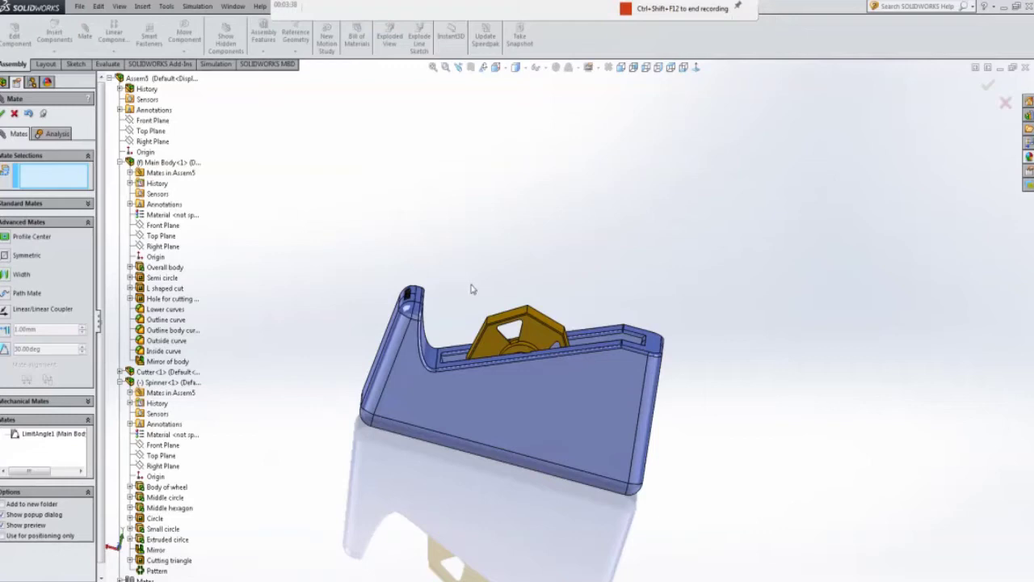
left_click(13, 113)
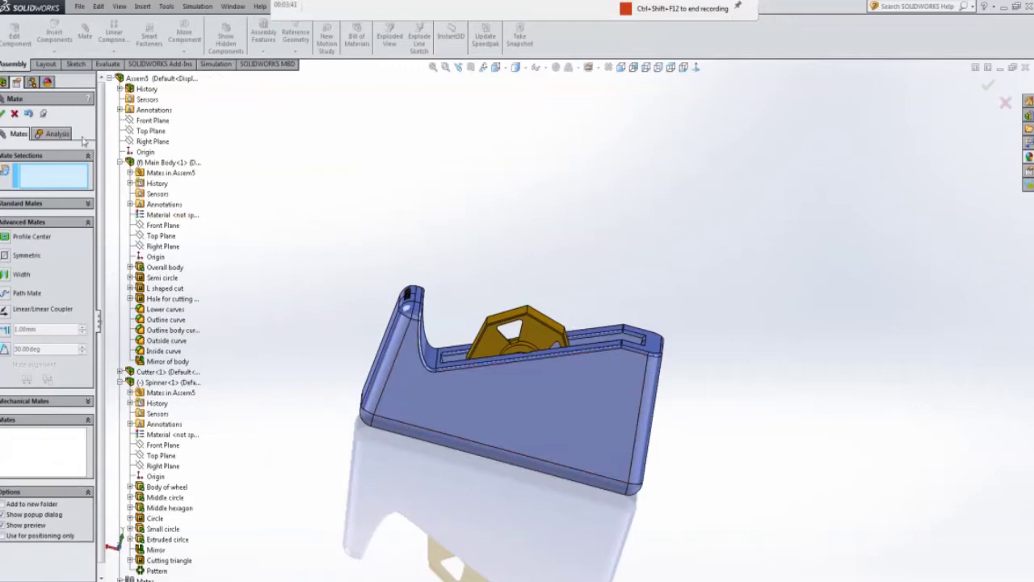
Turn the spinner within its angle limits and inspect the assembled tape holder from several sides.
left_click_drag(554, 348, 494, 300)
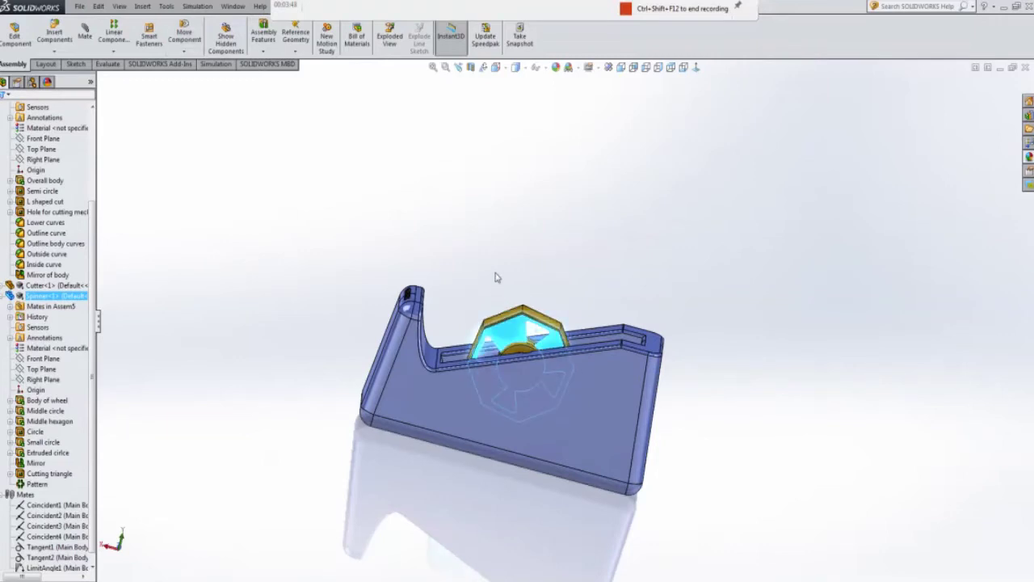
middle_click_drag(441, 221, 565, 323)
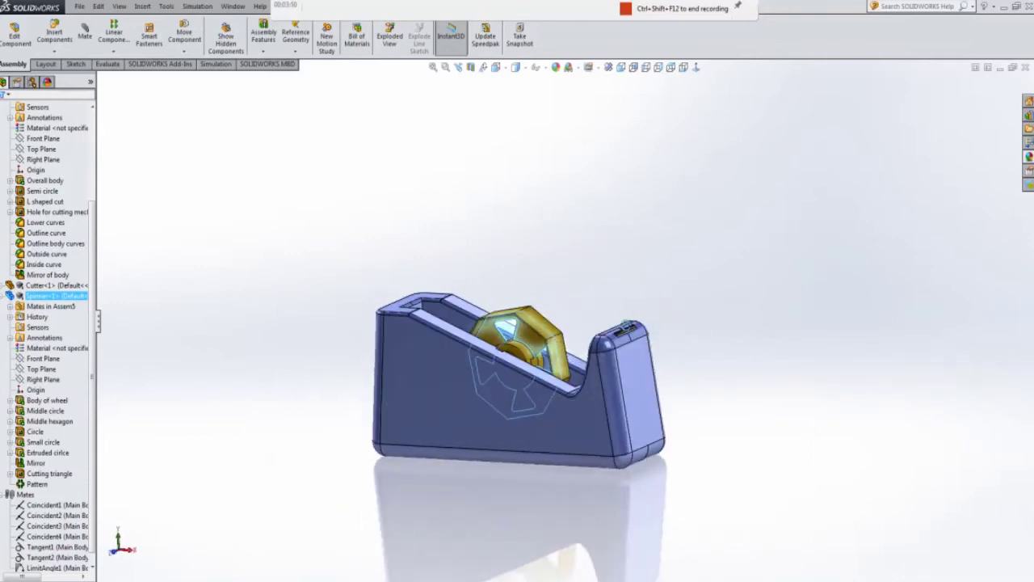
left_click_drag(521, 335, 494, 268)
key("Escape")
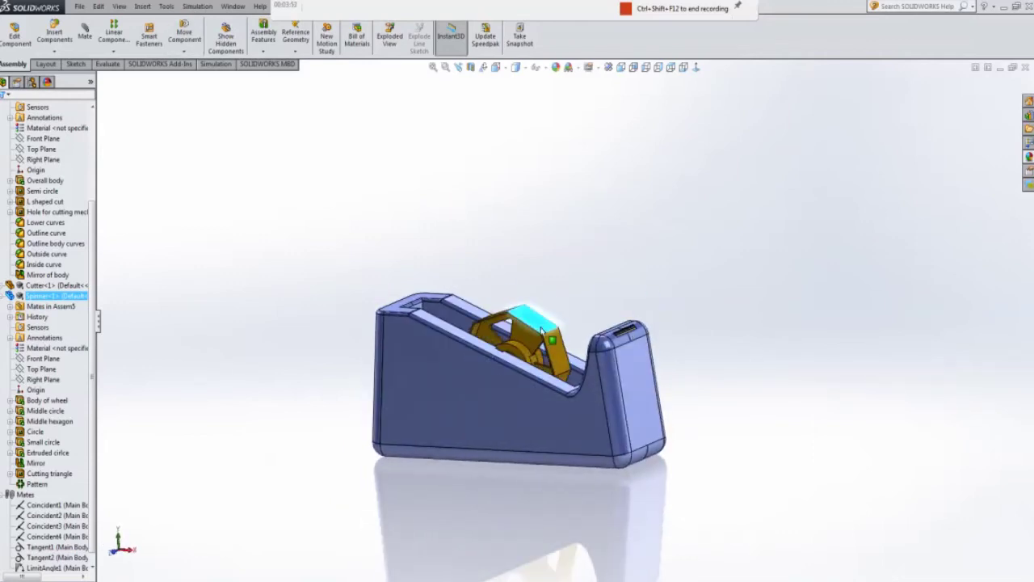
mouse_move(624, 244)
middle_mouse_down()
mouse_move(646, 227)
mouse_move(692, 249)
mouse_move(716, 243)
mouse_move(626, 235)
mouse_move(681, 217)
mouse_move(630, 229)
mouse_move(638, 220)
middle_mouse_up()
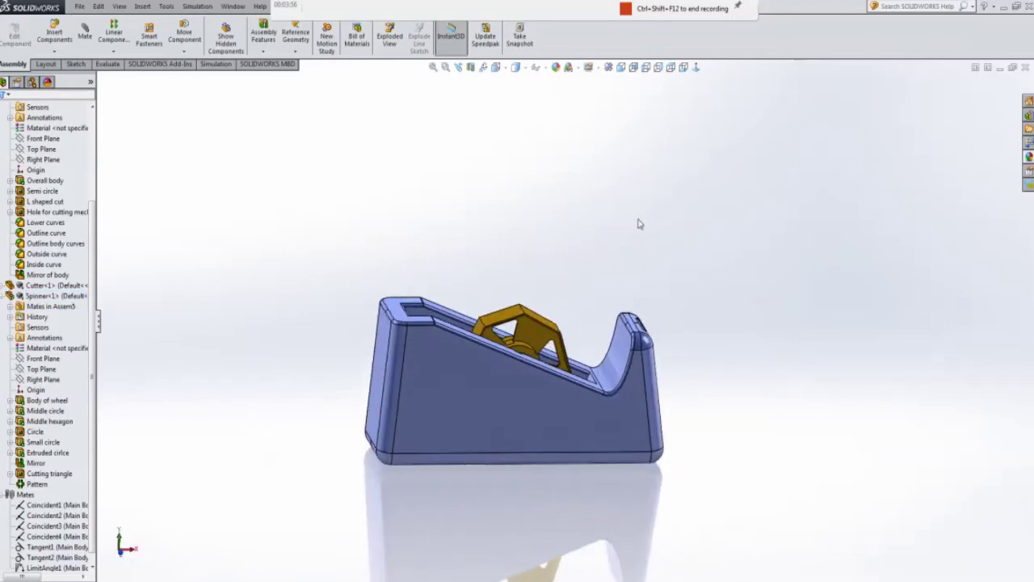